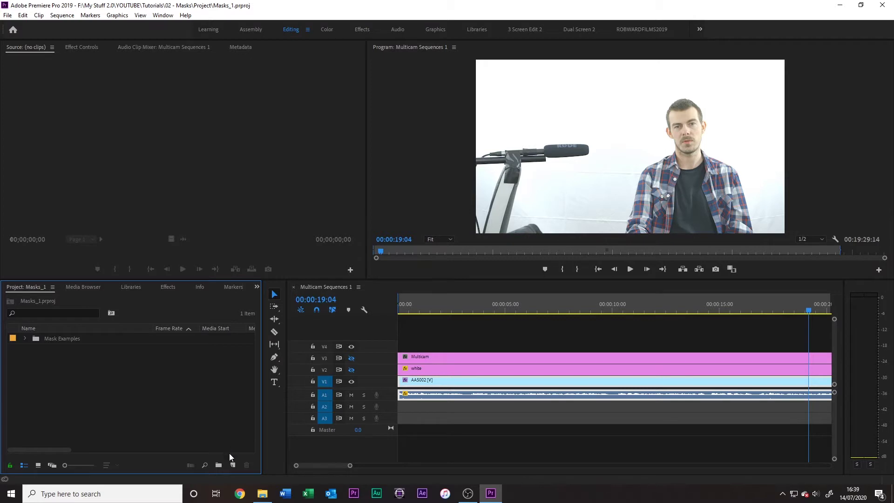
Step: Create a 1920×1080 color matte in dark red 932B2B and name it Red Mask
left_click(233, 465)
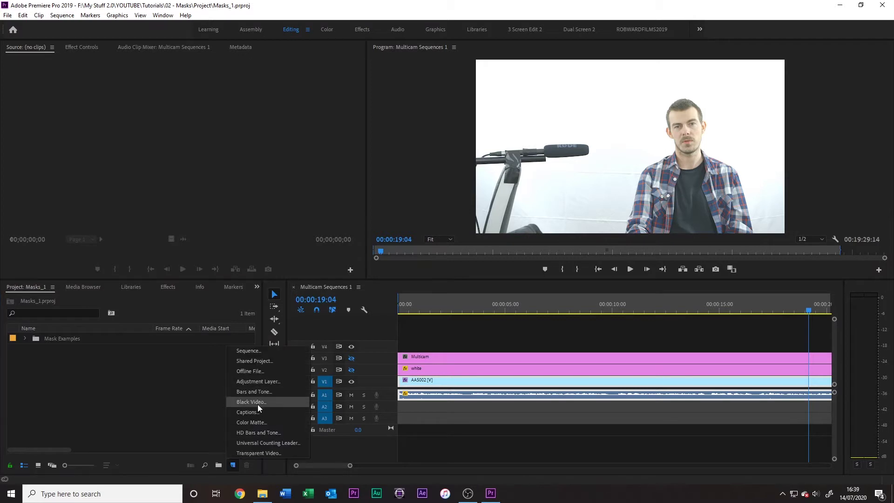
left_click(258, 421)
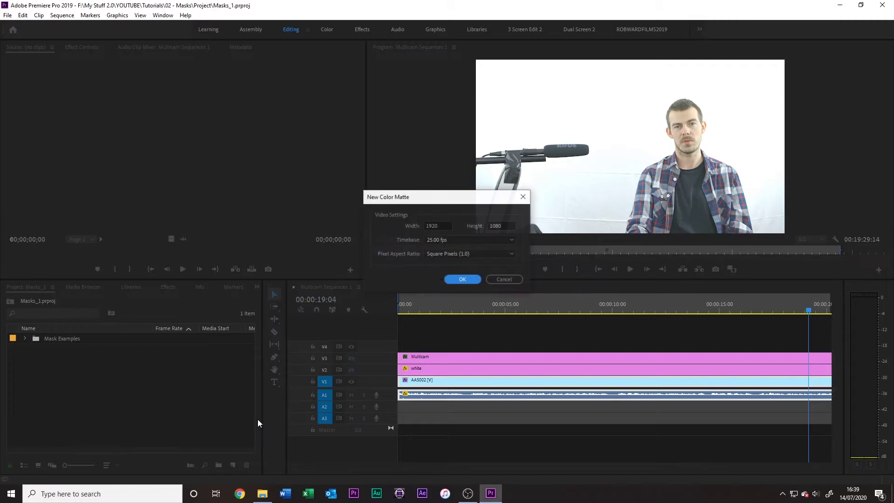
left_click(462, 279)
left_click(428, 270)
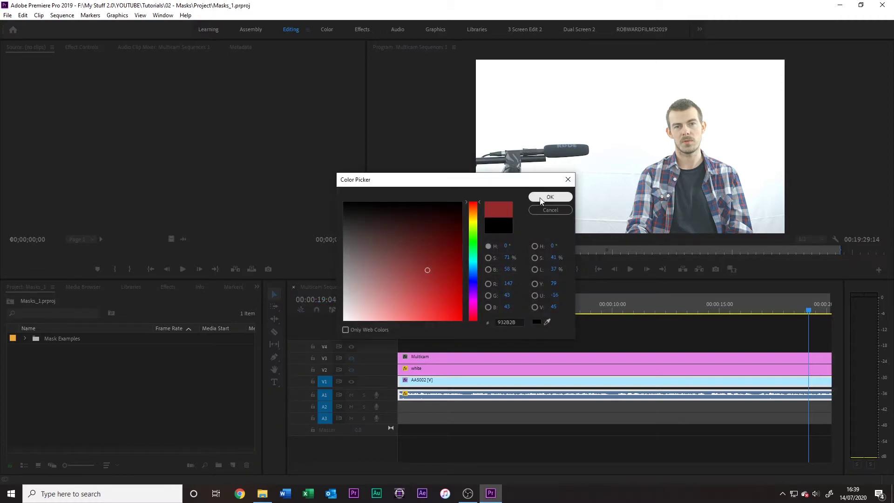
left_click(541, 199)
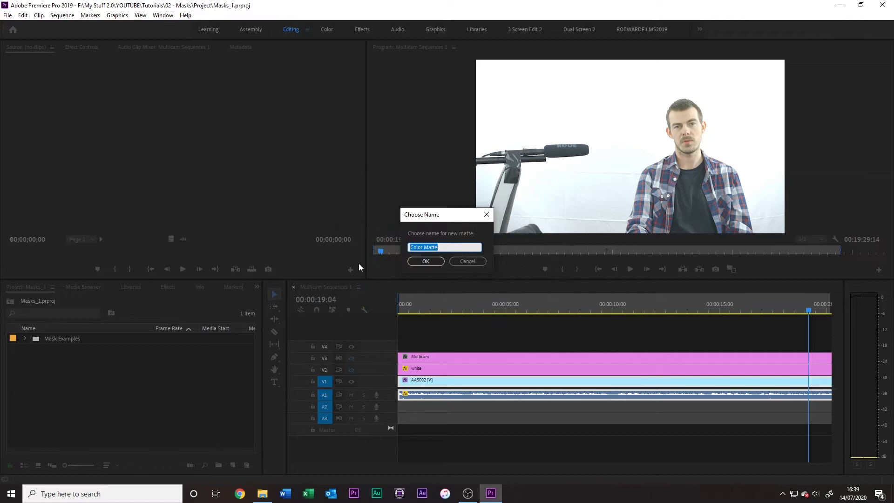
type("Red Mask")
key("Return")
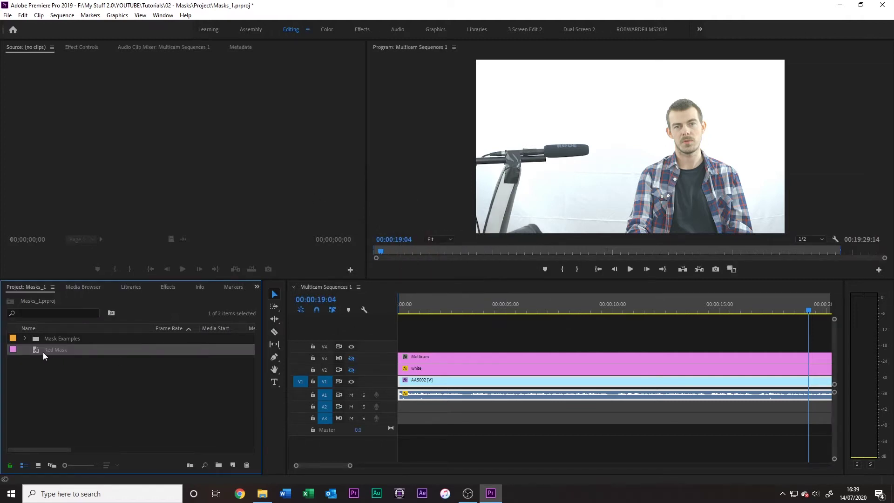
Step: Create a sequence from the Red Mask matte and show its clip's effect settings at 00:00:00:21
right_click(43, 352)
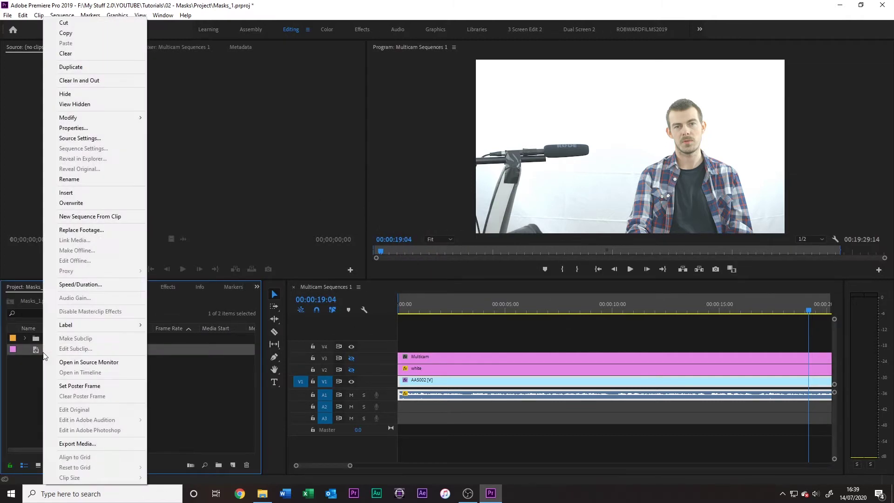
left_click(93, 217)
left_click_drag(446, 304, 430, 314)
left_click(455, 384)
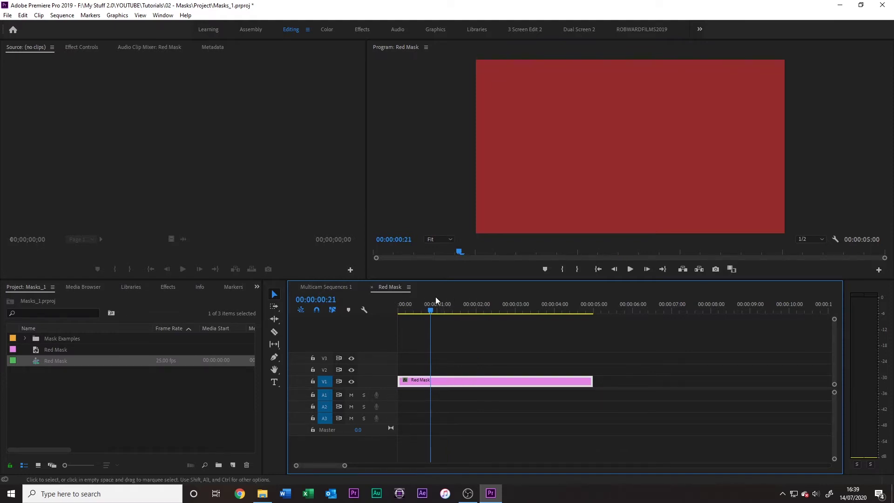
left_click(82, 47)
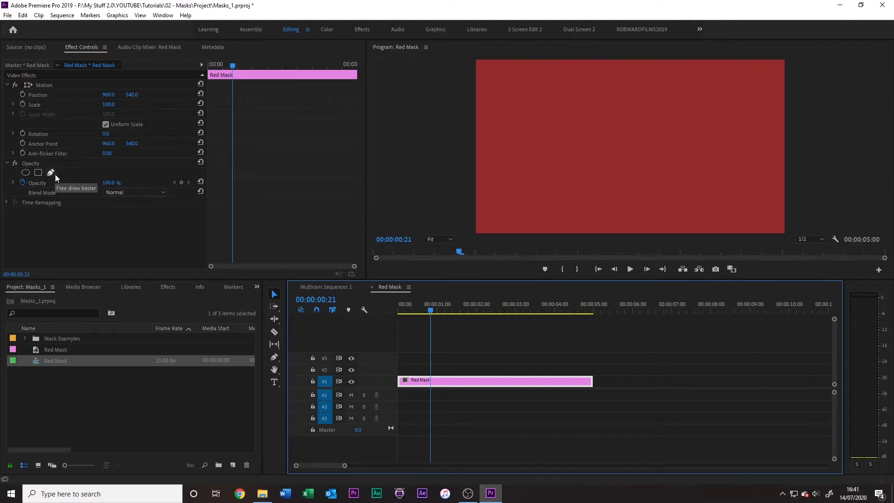
Step: Add an elliptical opacity mask to the Red Mask clip and delete it again
left_click(25, 172)
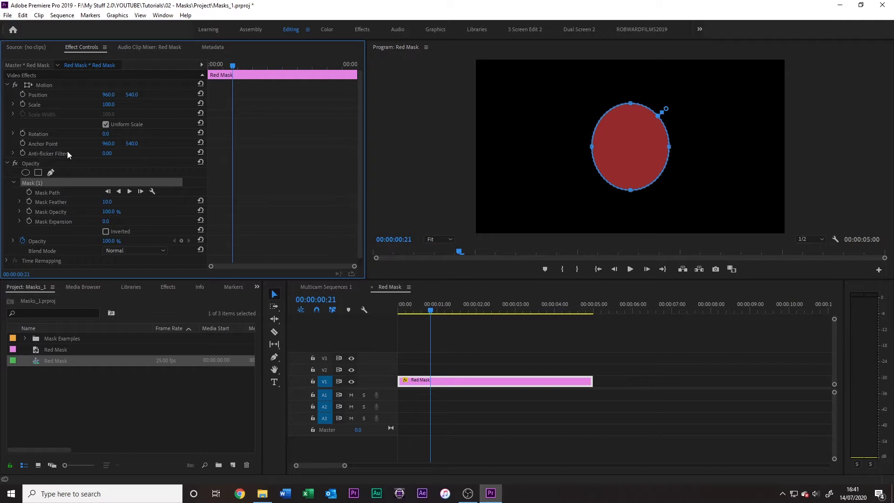
key("Delete")
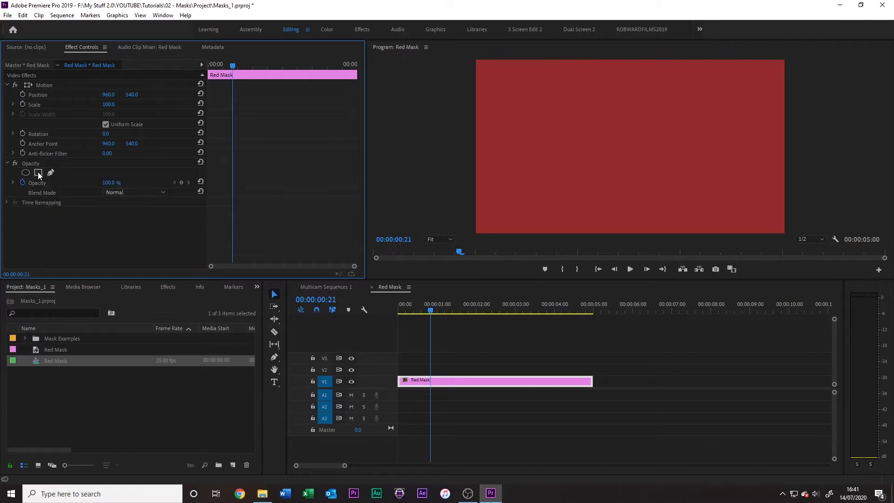
Step: Try a rectangular opacity mask on the Red Mask clip with three corners pulled outward, and delete it
left_click(37, 172)
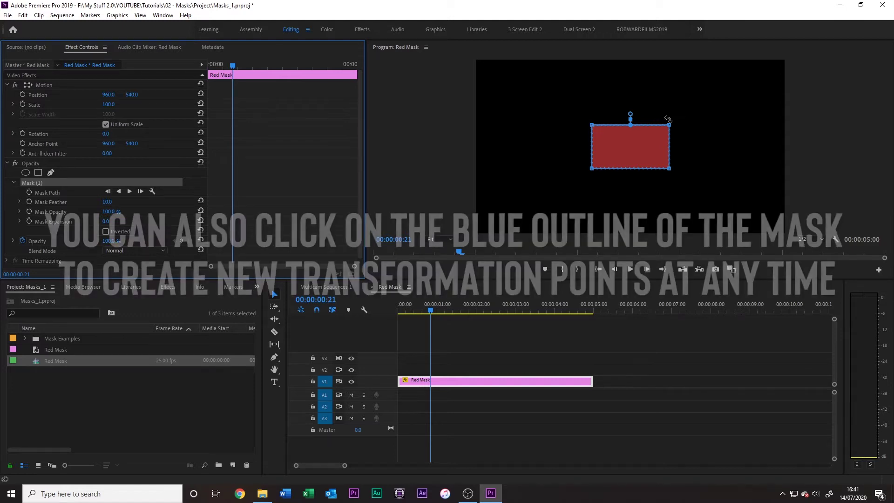
left_click_drag(592, 168, 575, 191)
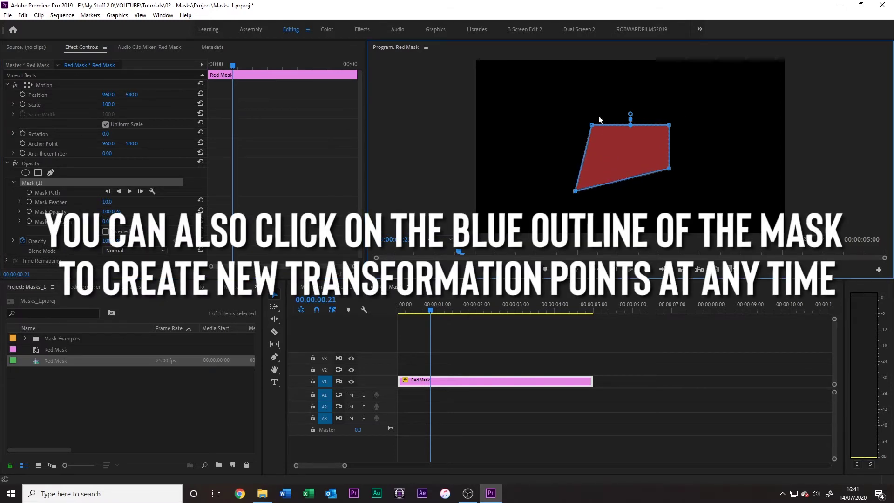
left_click_drag(592, 125, 565, 94)
left_click_drag(669, 125, 702, 96)
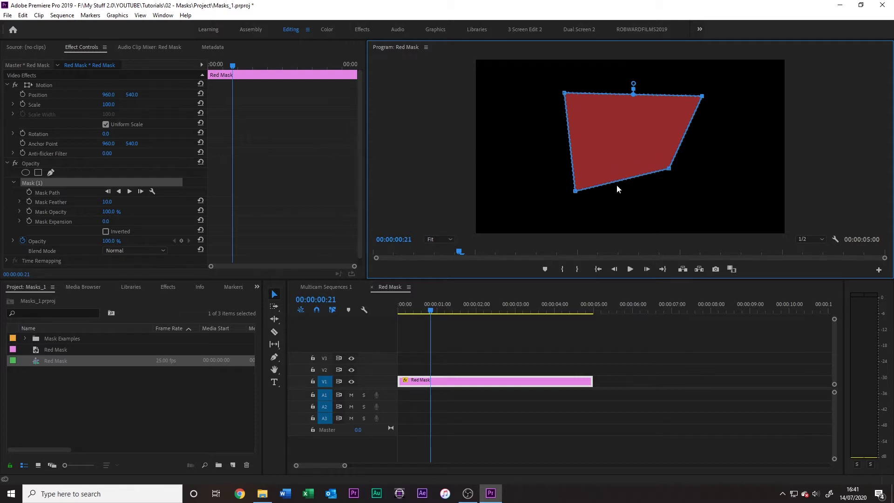
left_click(38, 182)
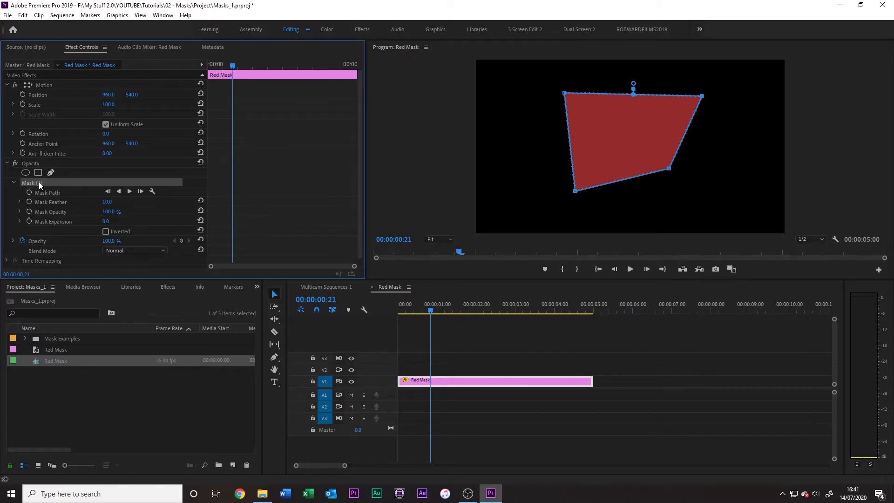
key("Delete")
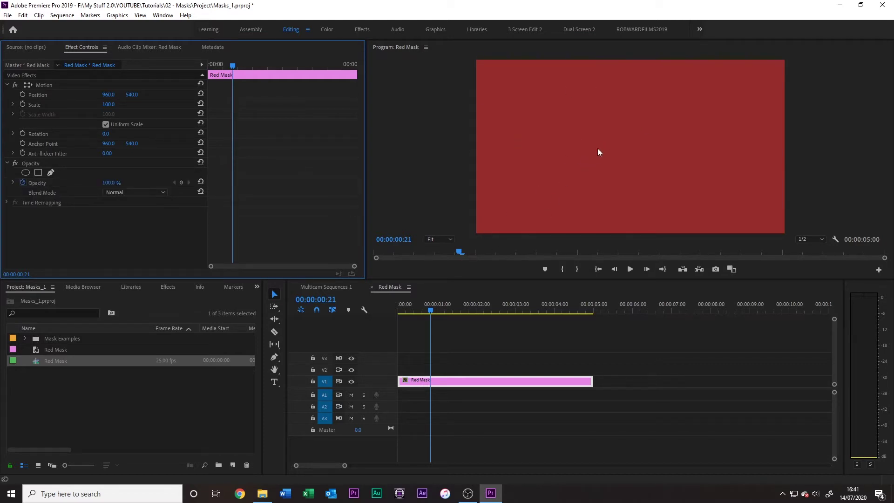
Step: Draw a closed eight-point freeform opacity mask around the middle of the Red Mask clip
left_click(54, 173)
left_click(519, 129)
left_click(555, 94)
left_click(630, 94)
left_click(682, 113)
left_click(692, 162)
left_click(665, 196)
left_click(592, 207)
left_click(529, 175)
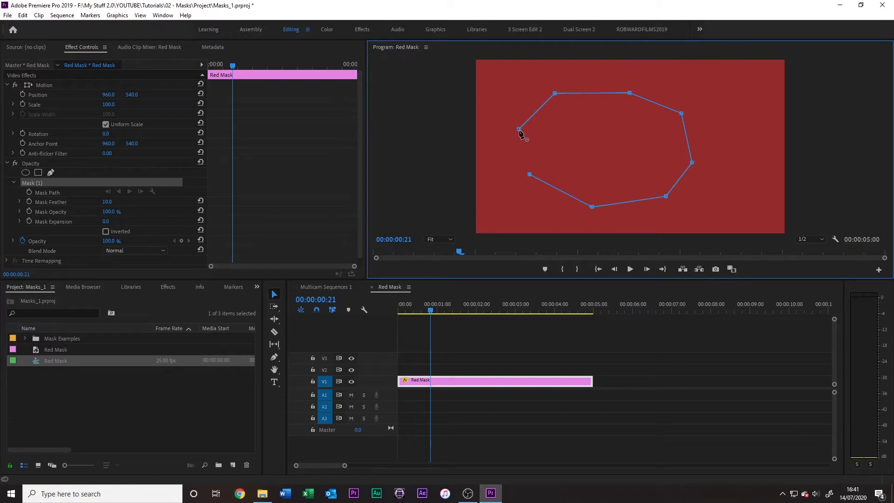
left_click(519, 129)
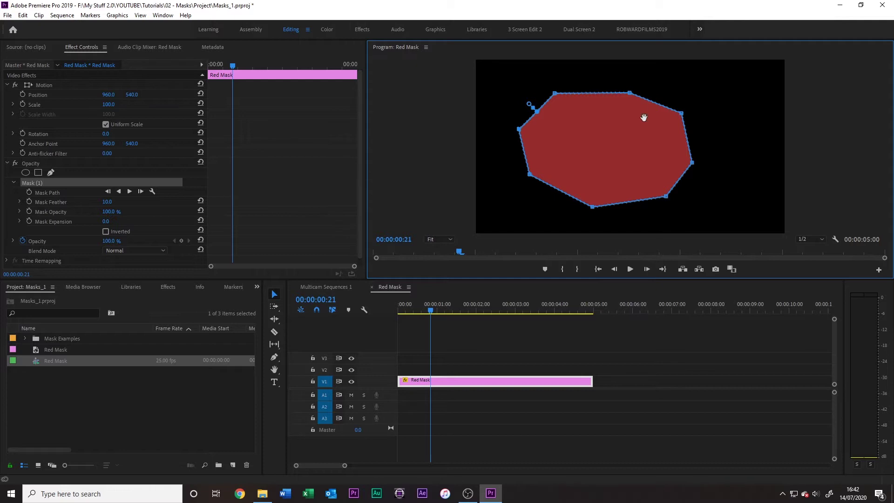
Step: Invert the freeform mask and turn the inversion back off
left_click(106, 232)
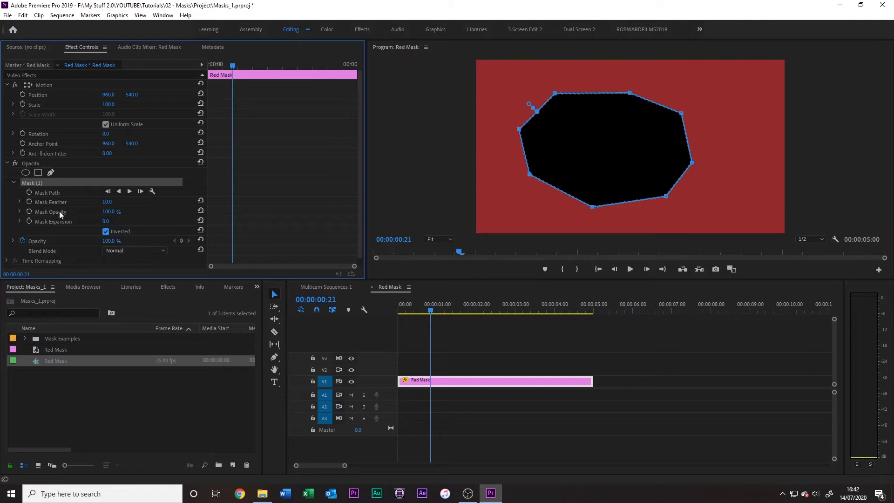
left_click(106, 232)
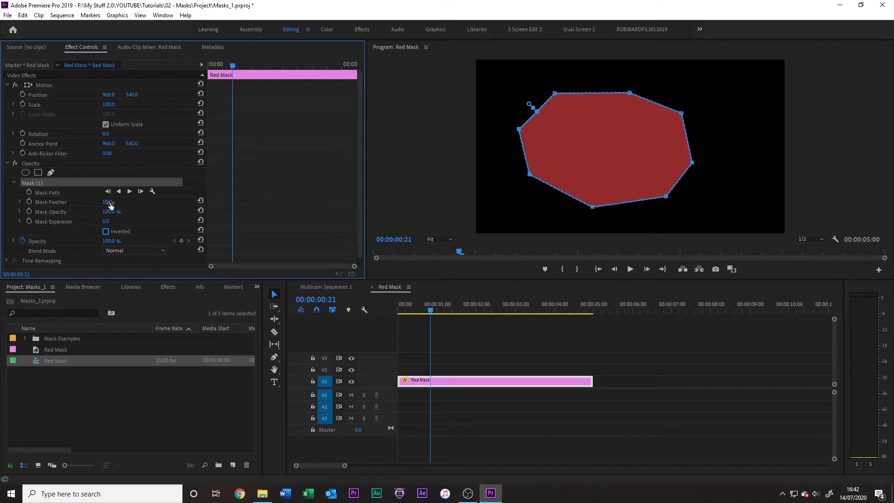
Step: Try a mask feather of 466.0 on the freeform mask and bring it down to 0.0
left_click_drag(110, 203, 323, 203)
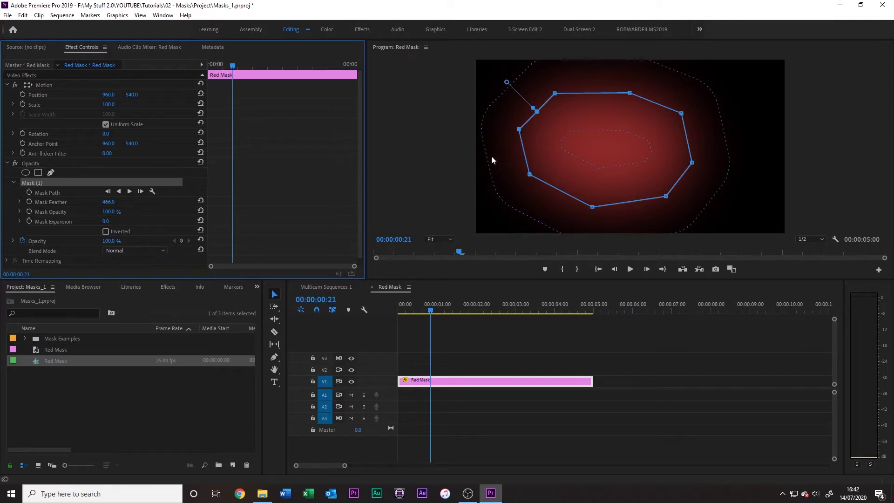
left_click_drag(108, 201, 19, 202)
left_click_drag(110, 202, 2, 201)
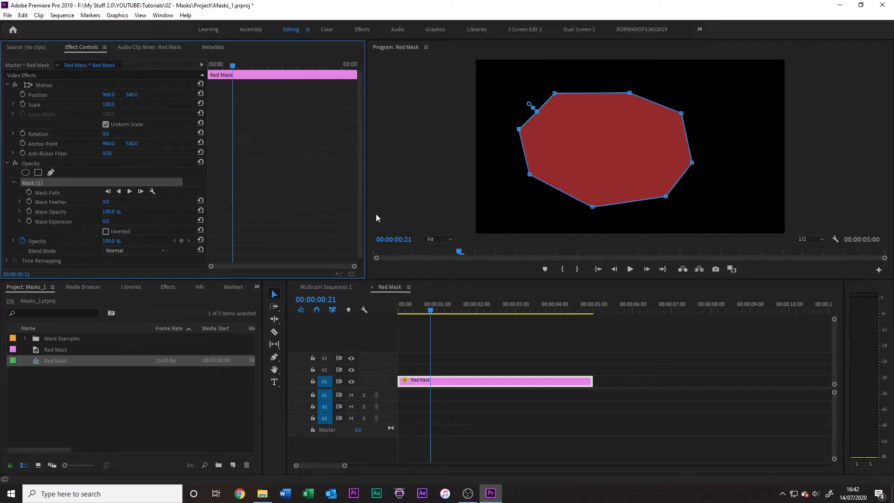
Step: Copy the freeform opacity mask from the Red Mask clip
left_click_drag(108, 211, 91, 211)
right_click(34, 182)
left_click(66, 235)
Step: Duplicate the Red Mask color matte in the project and set the copy's color to bright red FF0000
left_click(60, 349)
right_click(60, 353)
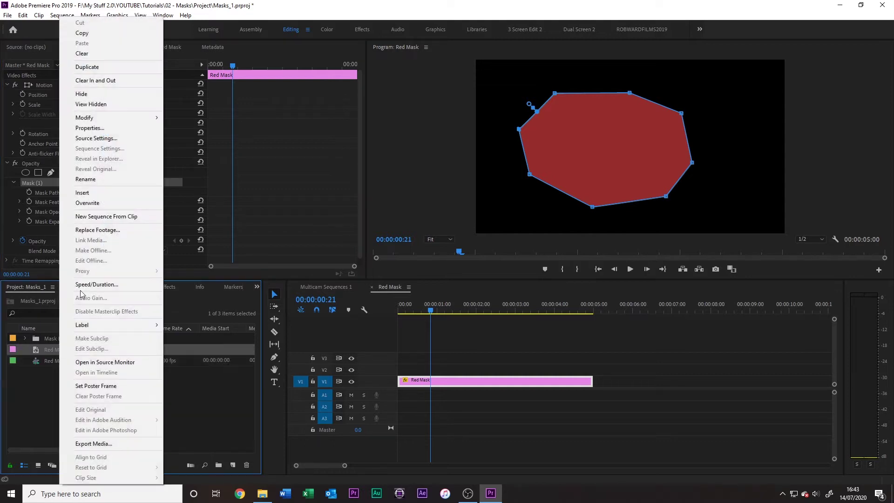
left_click(79, 67)
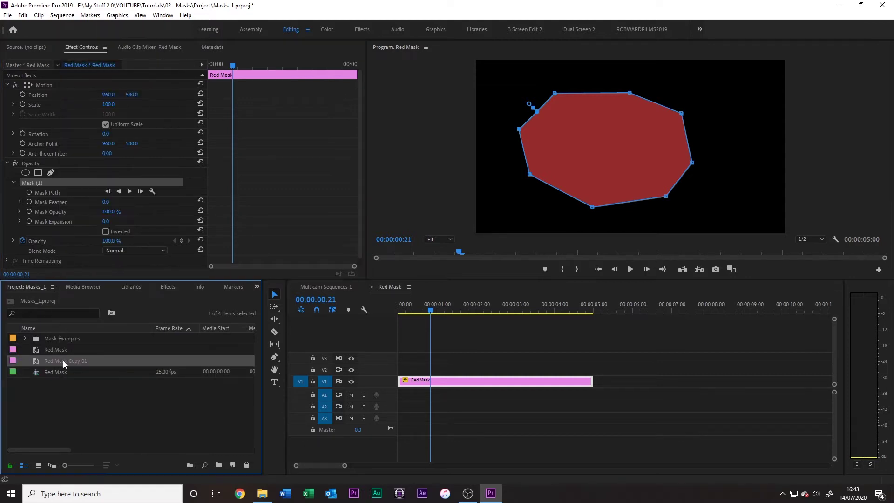
double_click(41, 363)
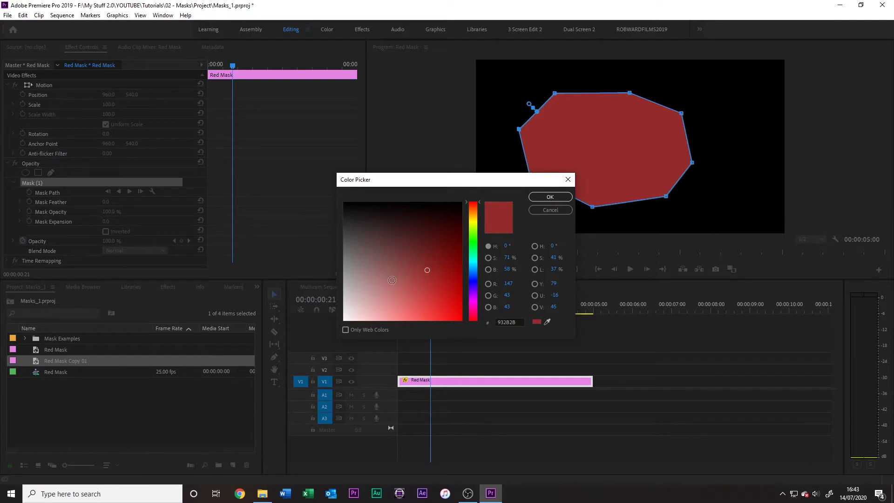
left_click(461, 320)
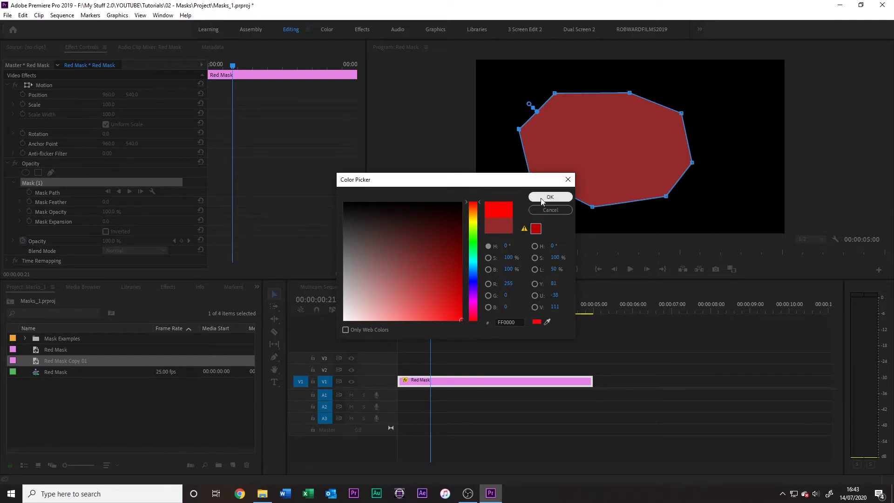
left_click(542, 198)
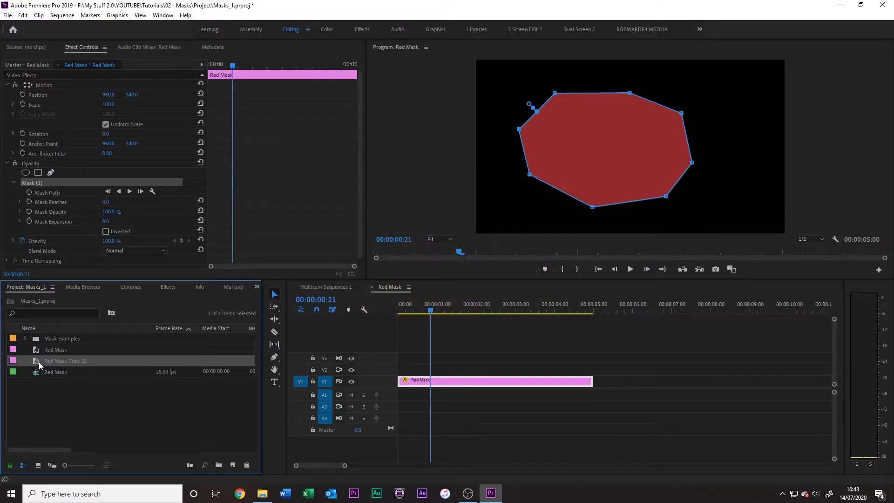
Step: Place the bright red matte copy on track V2 above the Red Mask clip and paste the copied mask into its opacity
left_click_drag(35, 360, 483, 367)
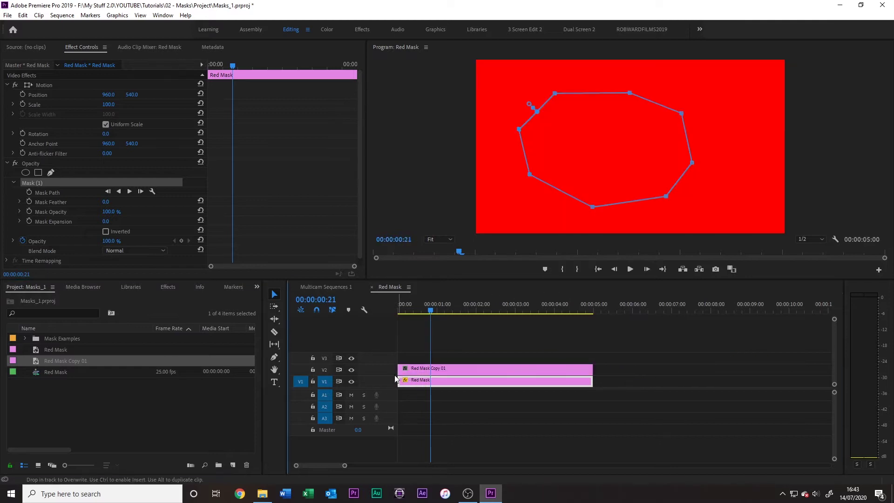
left_click(479, 367)
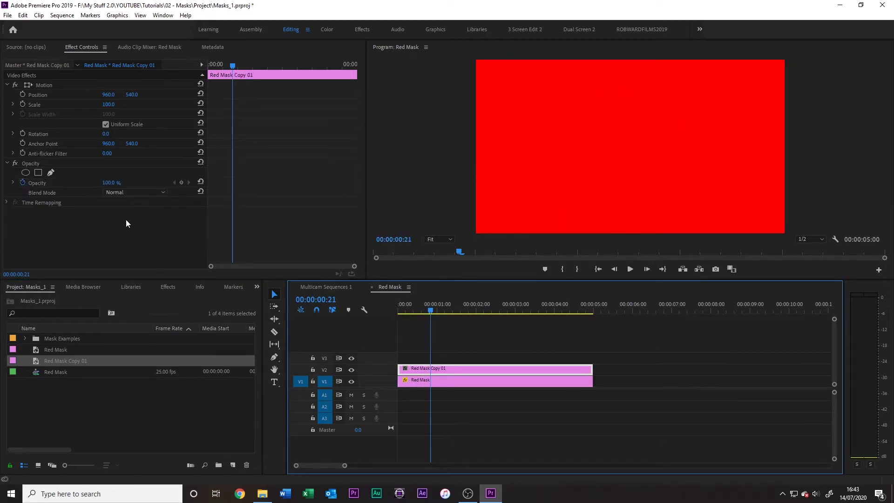
right_click(36, 163)
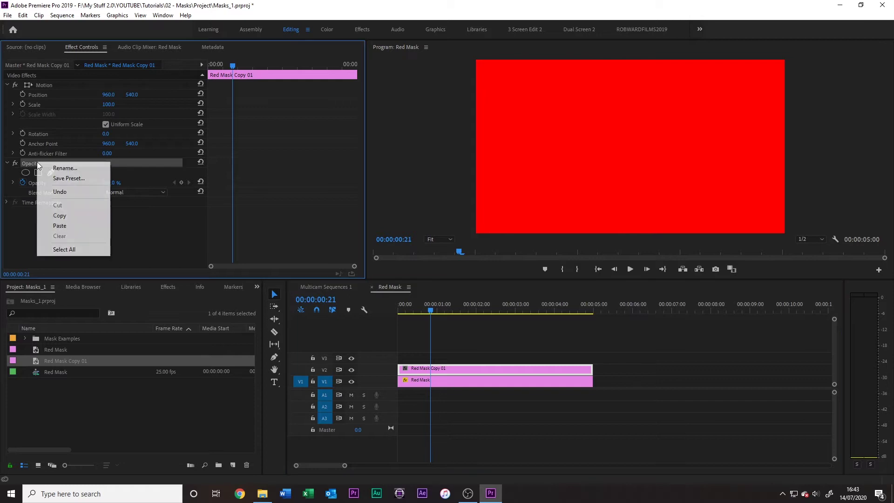
left_click(77, 225)
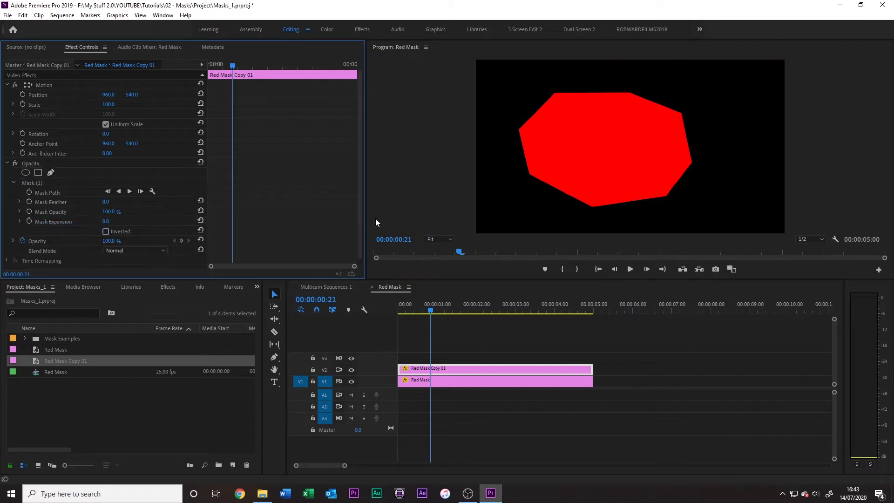
Step: Set the scale of the Red Mask clip on track V1 to 116.0
left_click(447, 381)
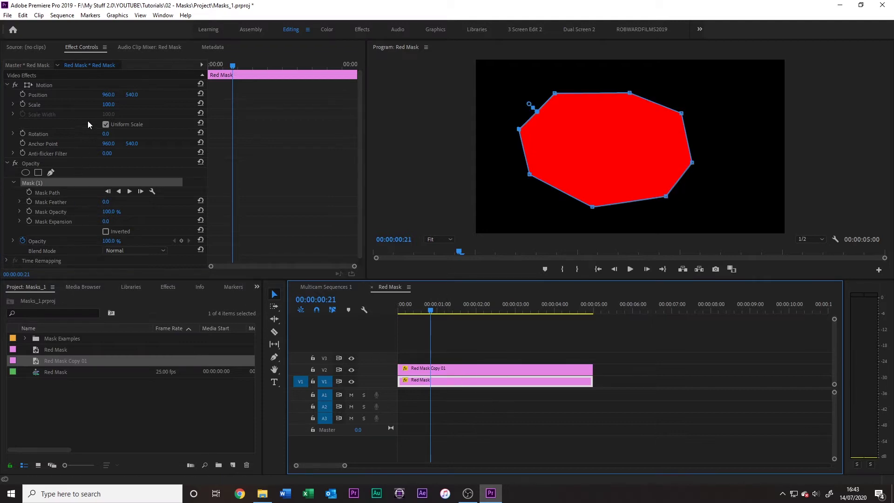
left_click_drag(109, 105, 116, 105)
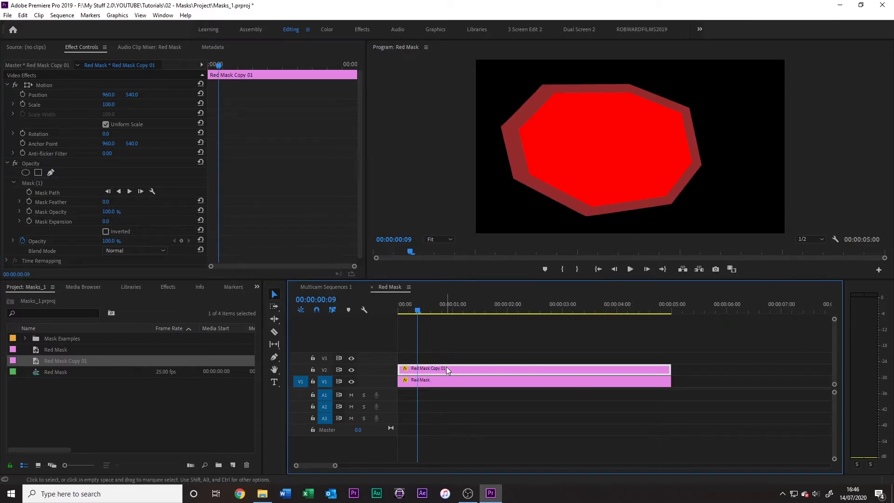
Step: Delete the bright red matte clip from track V2 and select the Red Mask clip with the playhead at the sequence start
key("Delete")
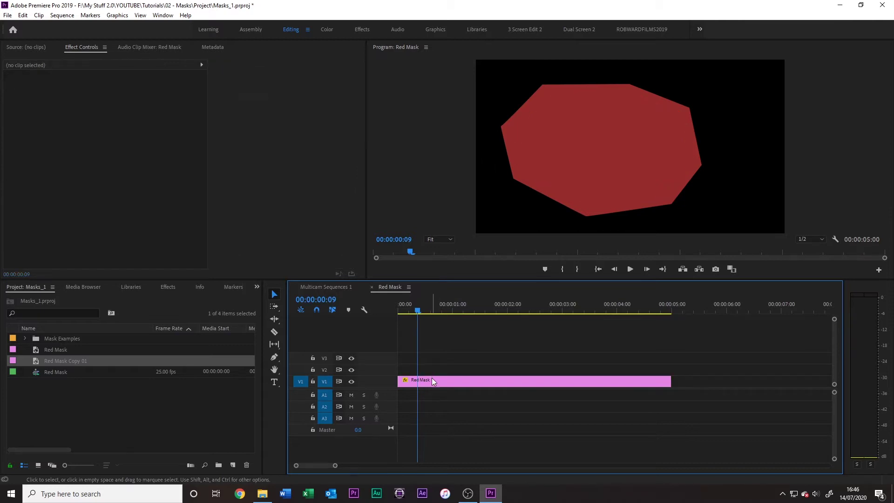
left_click(432, 378)
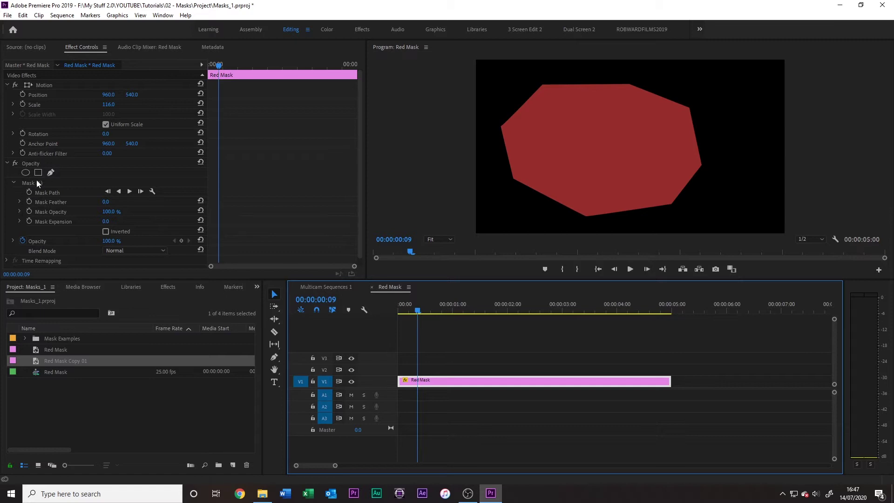
left_click_drag(410, 306, 386, 314)
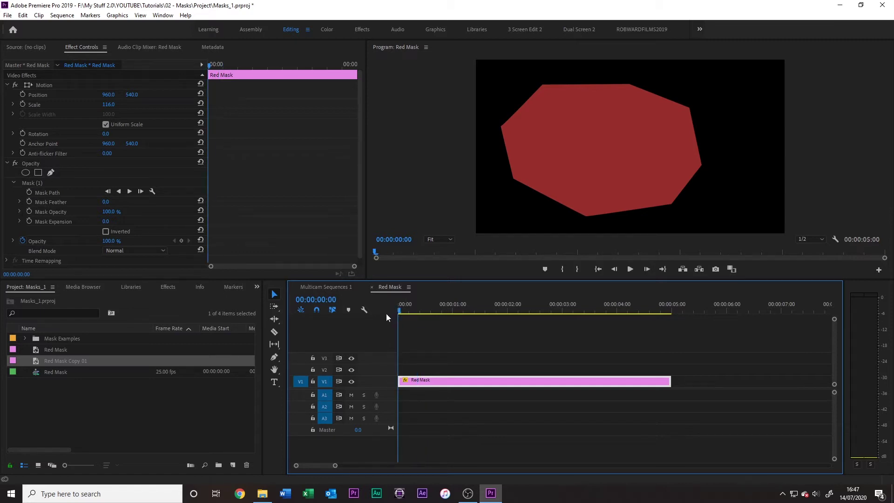
Step: Turn on Mask Path keyframing for the Red Mask clip at the sequence start and select Mask (1)
left_click(29, 192)
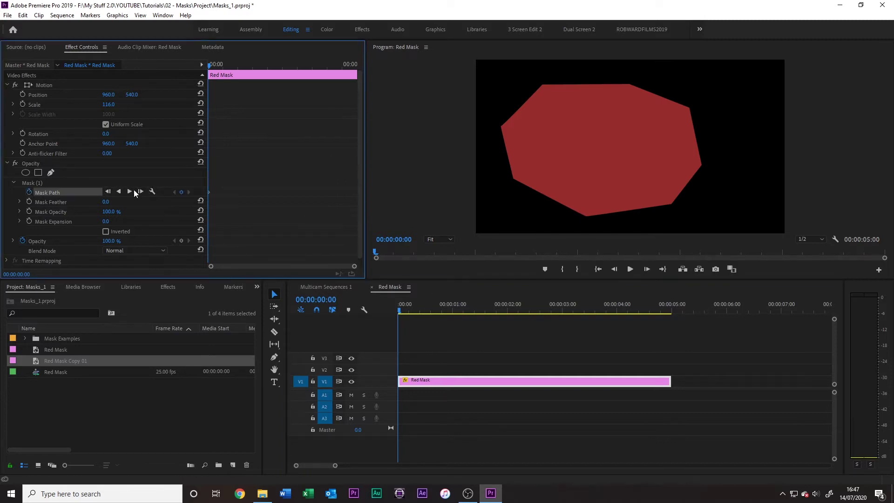
left_click_drag(335, 465, 319, 465)
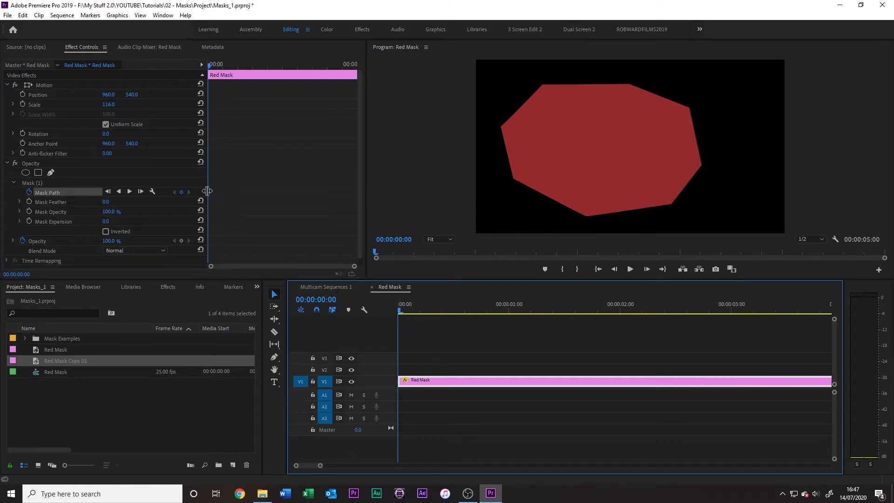
left_click(24, 182)
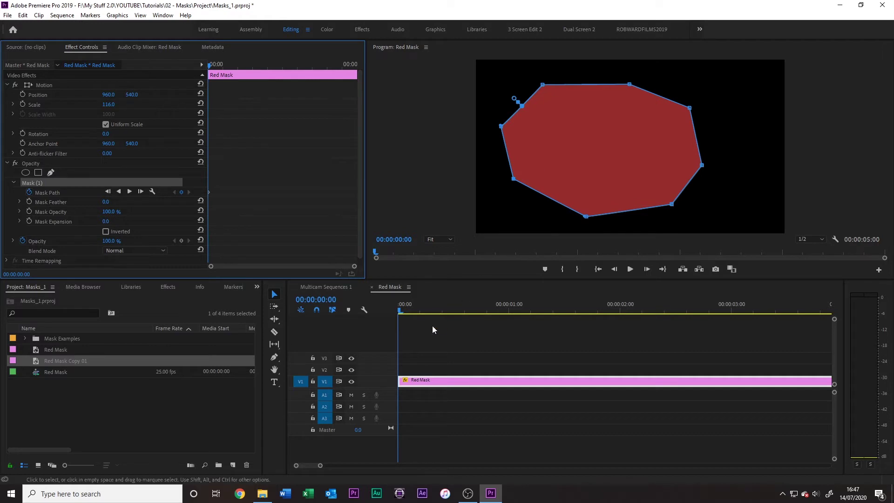
Step: At 00:00:02:24, reshape the red mask by moving its lower-left corner and four right-hand points outward to set a second path keyframe
left_click_drag(438, 307, 727, 308)
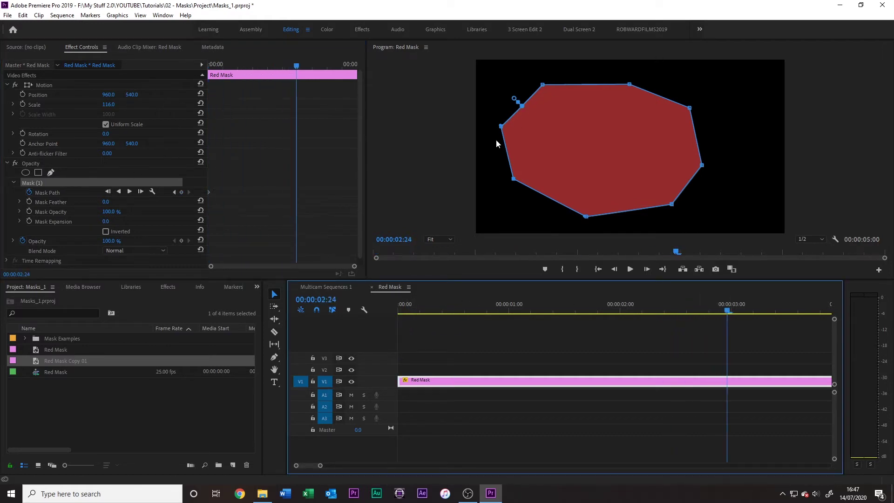
left_click_drag(514, 179, 501, 197)
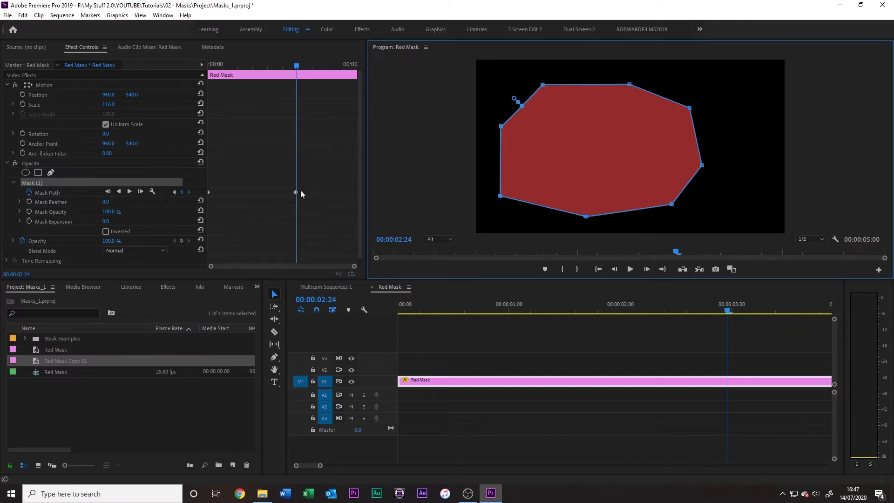
left_click_drag(628, 84, 685, 70)
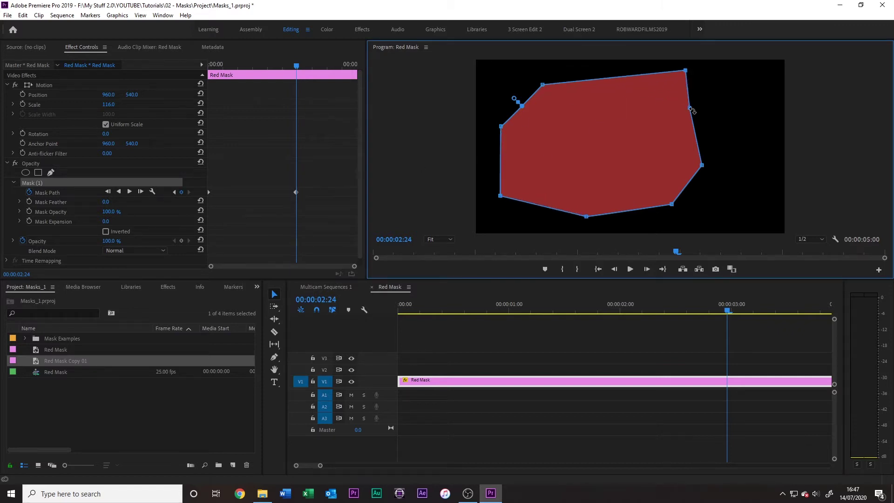
left_click_drag(690, 109, 750, 91)
left_click_drag(702, 165, 747, 176)
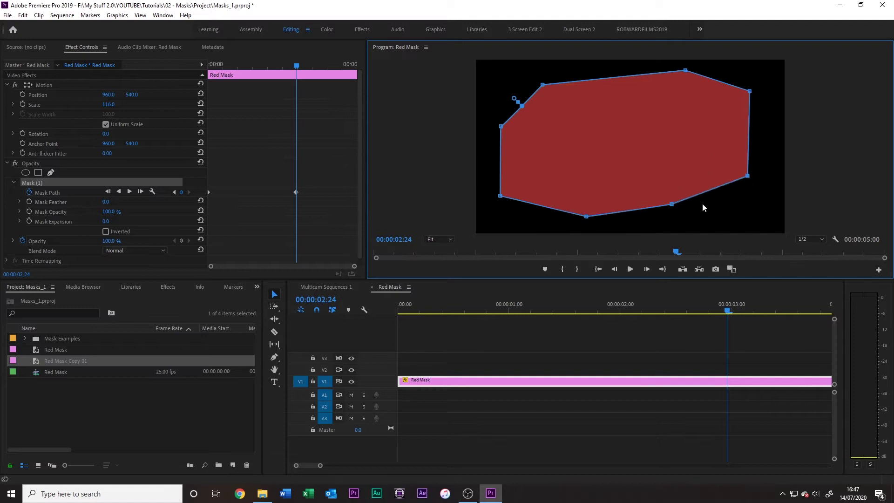
left_click_drag(672, 204, 692, 217)
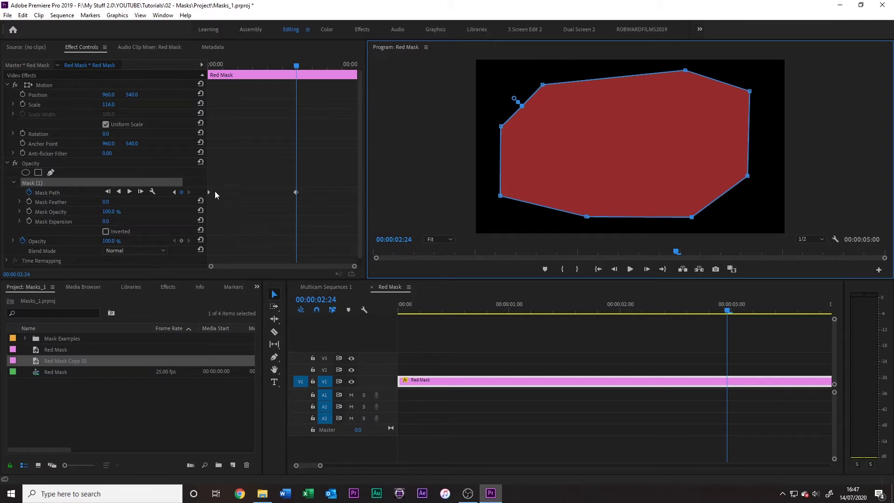
Step: Play and scrub the Red Mask sequence from the start to review the mask shape animating between the two keyframes
left_click_drag(724, 309, 422, 305)
key("space")
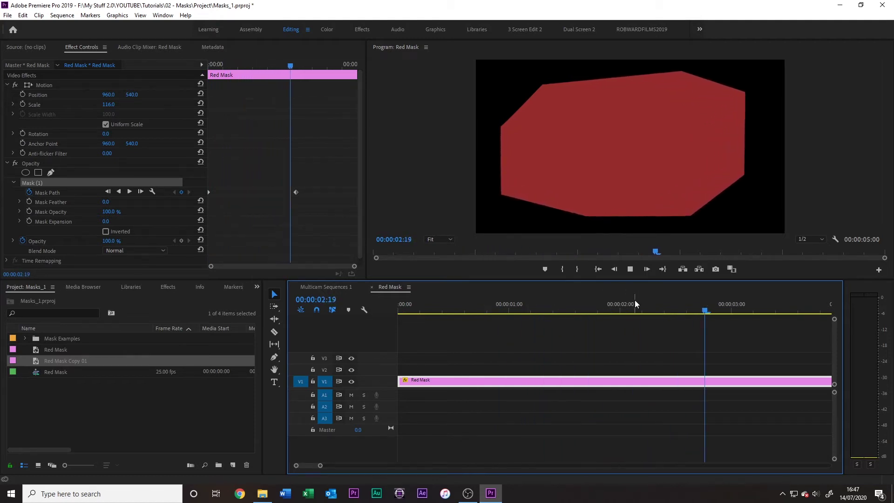
left_click_drag(628, 310, 398, 314)
key("space")
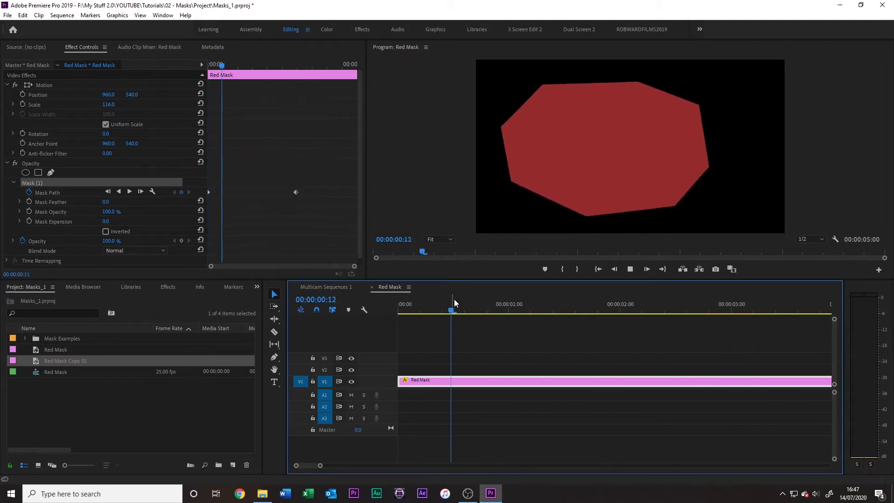
key("space")
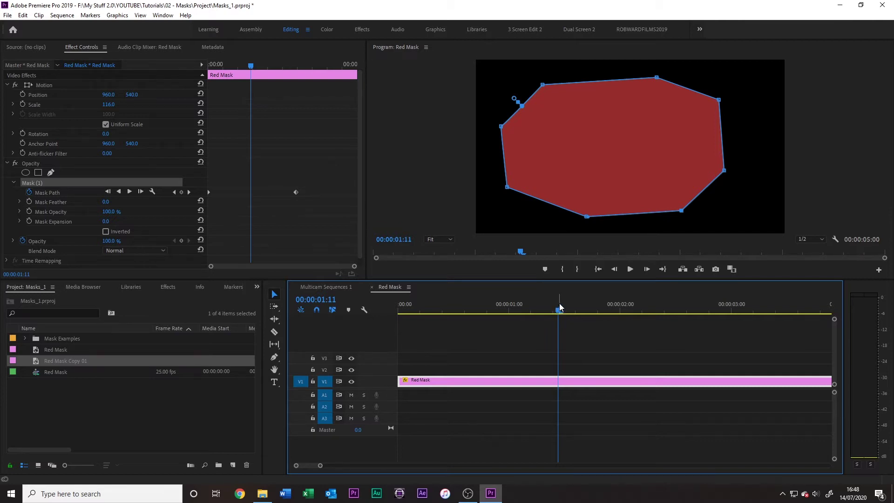
left_click_drag(558, 308, 534, 317)
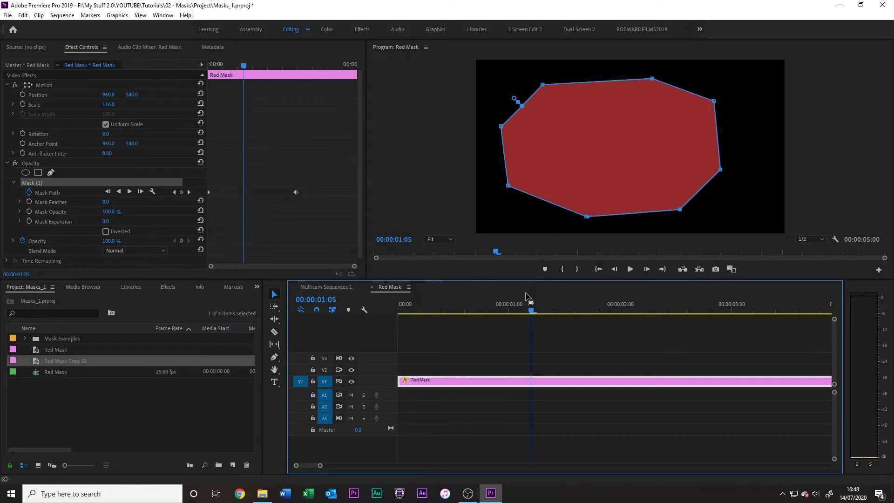
left_click_drag(519, 306, 700, 309)
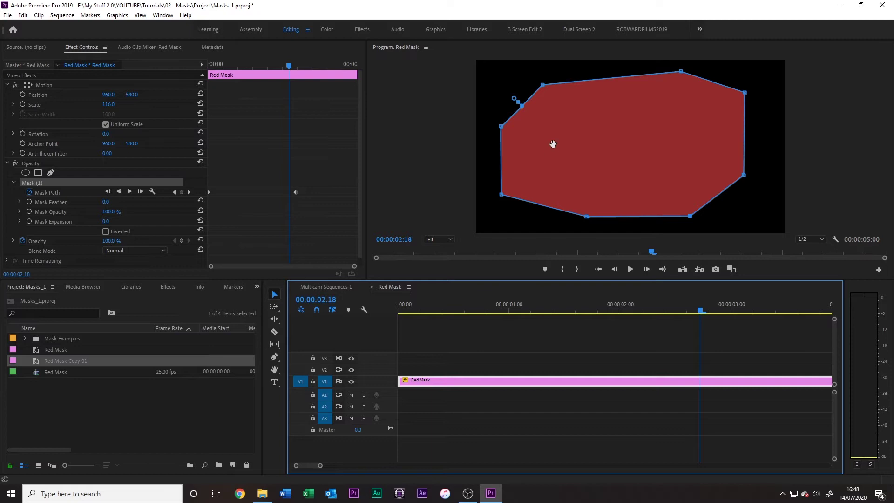
Step: In Multicam Sequences 1, enable the unmasked Looks effect and the masked Looks effect on the AAS002 clip
left_click(324, 288)
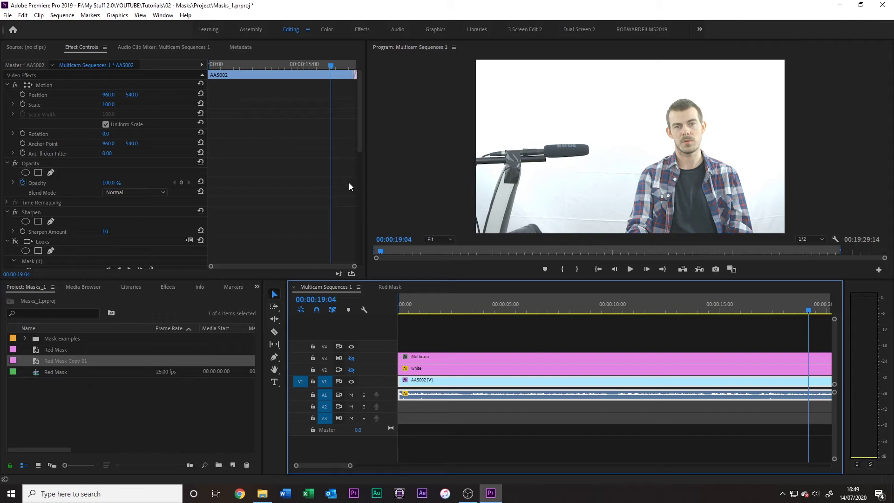
scroll(266, 167, "down", 3)
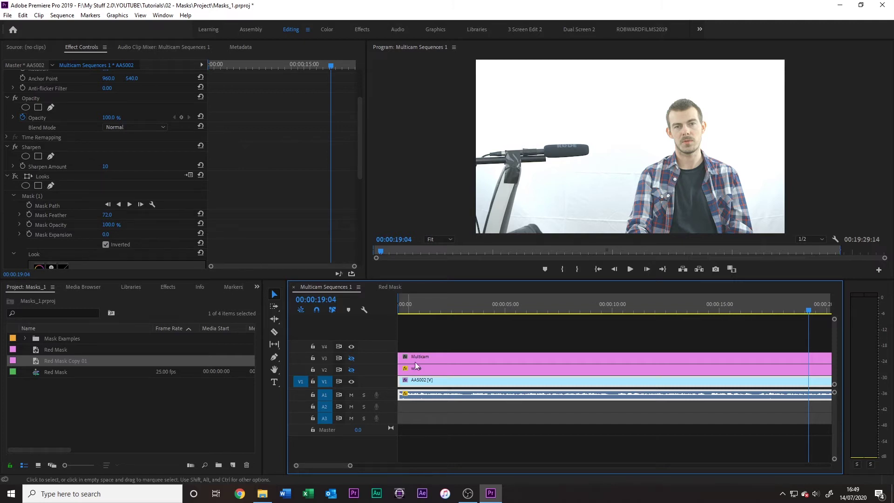
scroll(119, 182, "down", 6)
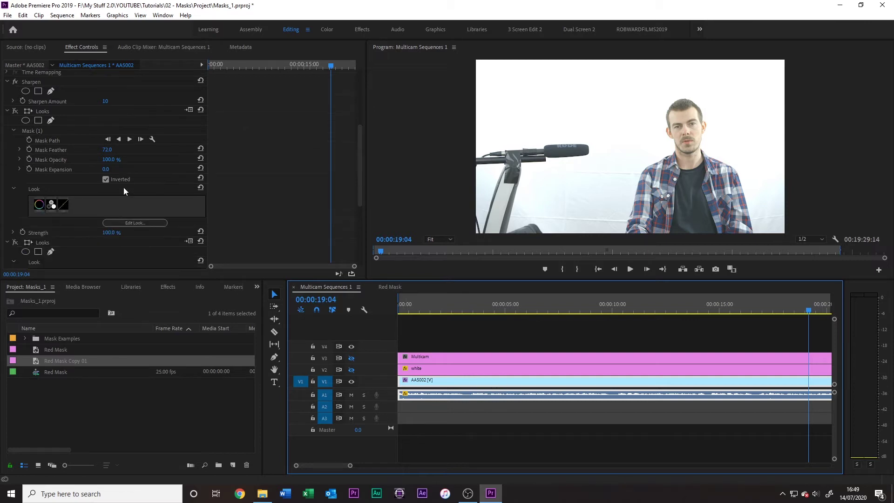
scroll(73, 224, "down", 2)
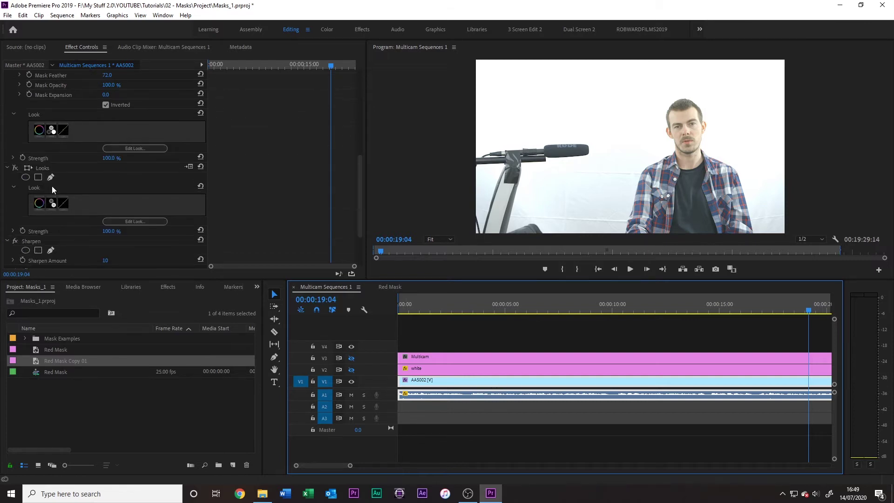
left_click(14, 168)
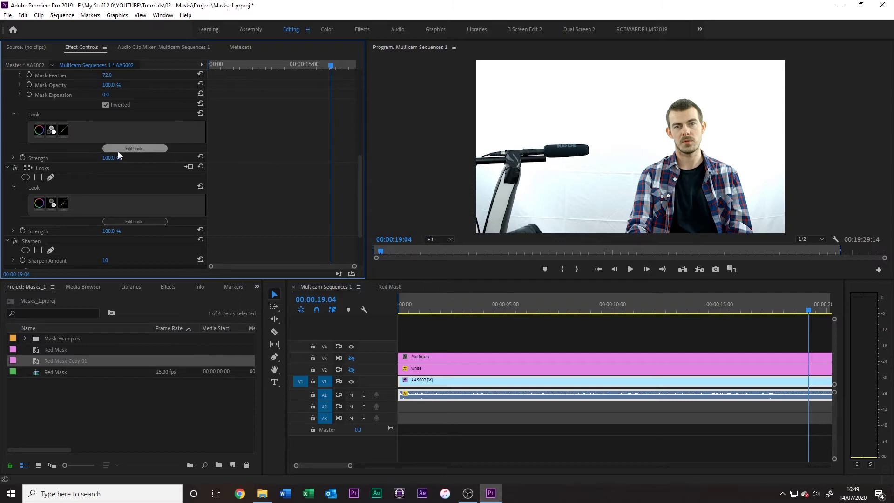
left_click(18, 169)
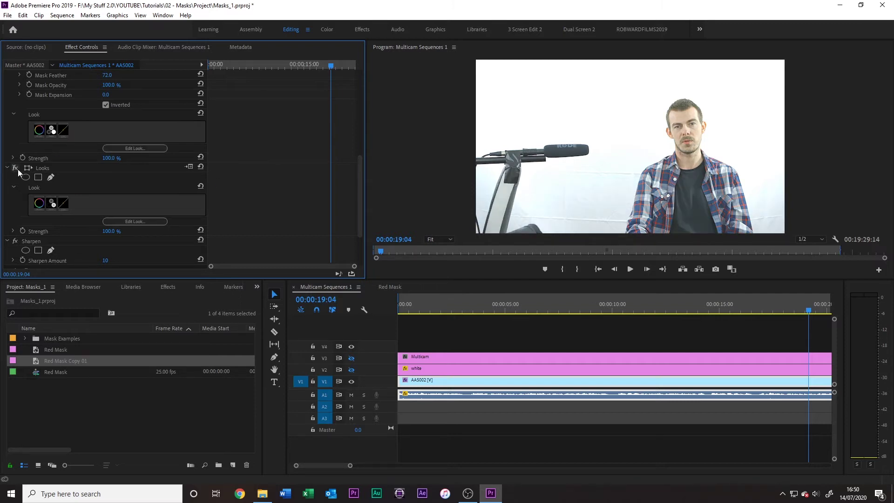
left_click(17, 169)
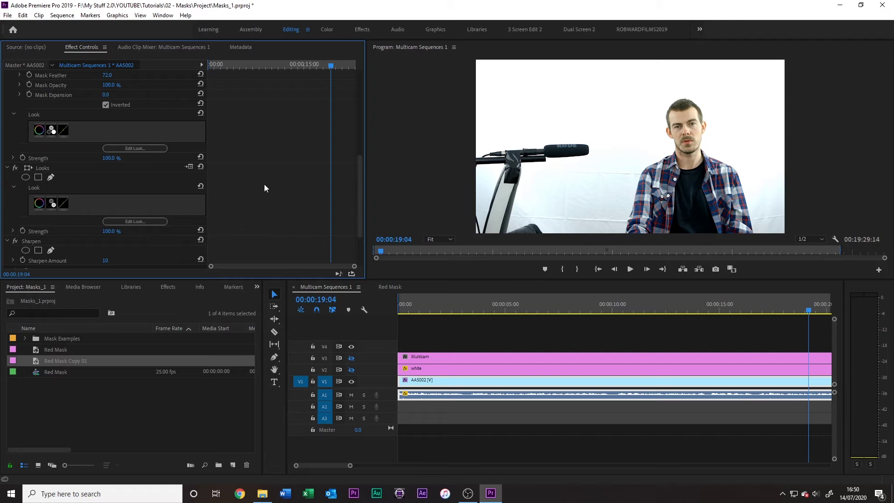
scroll(265, 184, "up", 4)
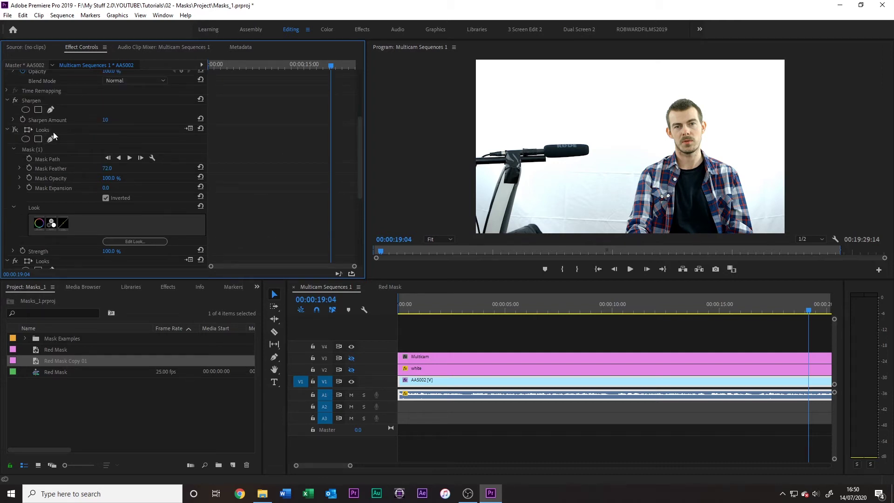
left_click(17, 130)
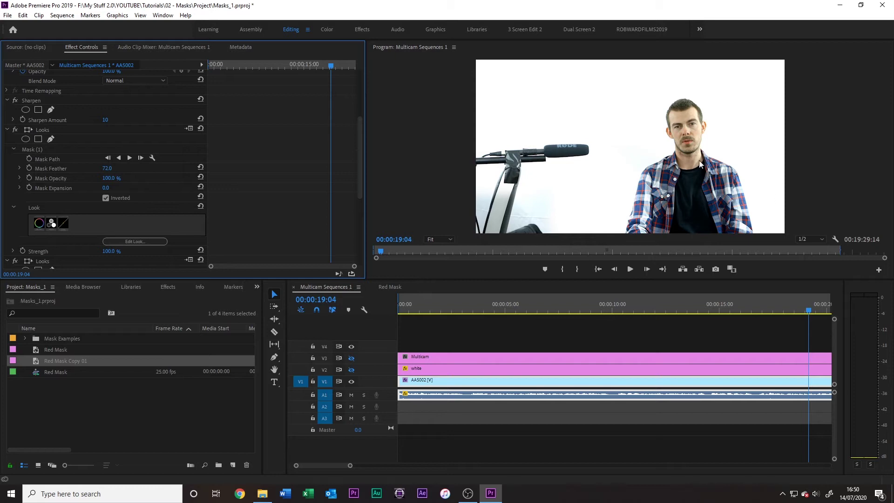
Step: Show the outline of the Looks mask on the AAS002 clip and compare the picture with that effect off and on
left_click(380, 287)
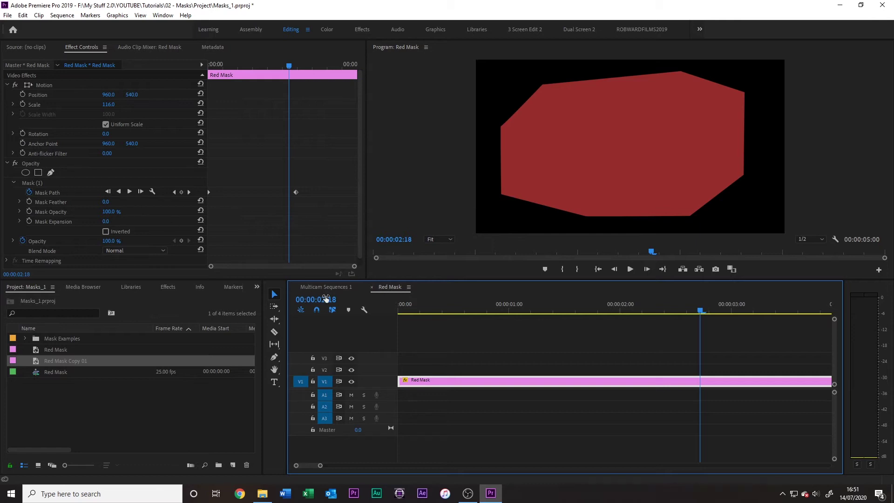
left_click(336, 287)
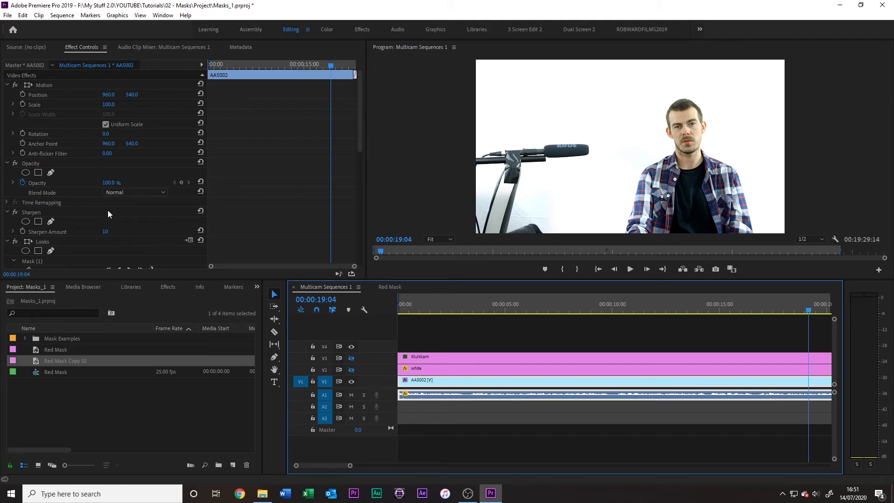
scroll(289, 185, "down", 5)
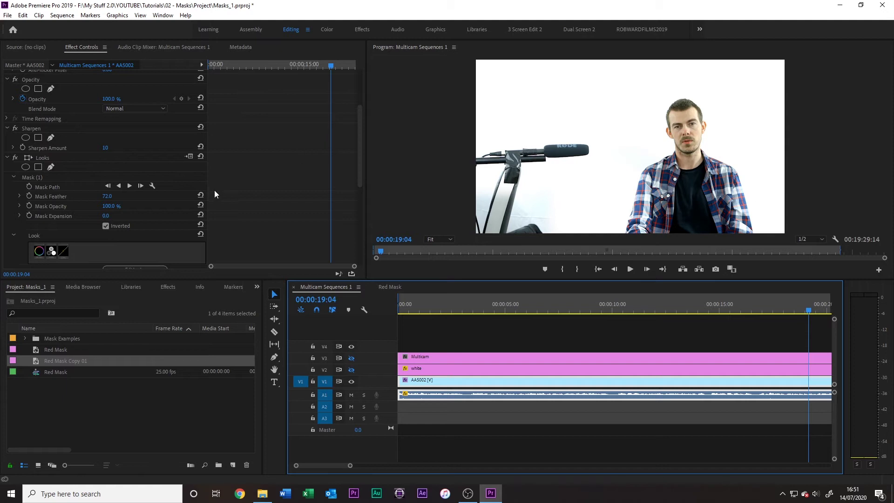
left_click(37, 177)
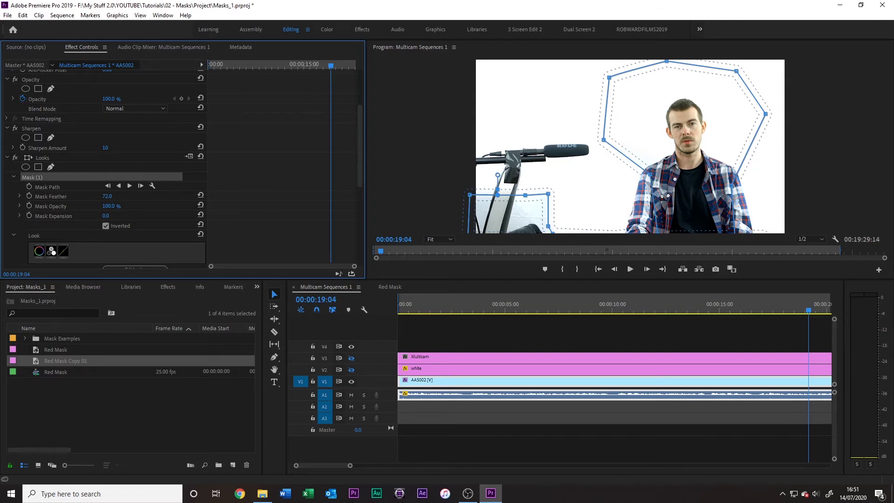
left_click(14, 158)
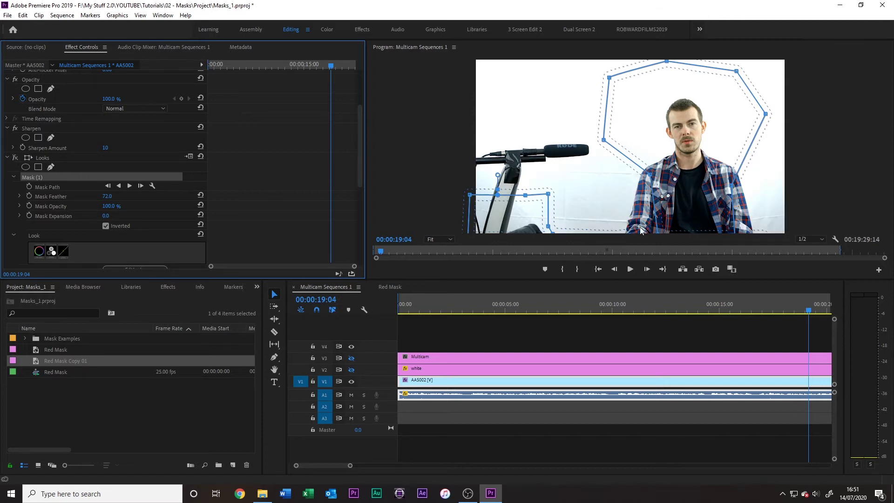
left_click(15, 157)
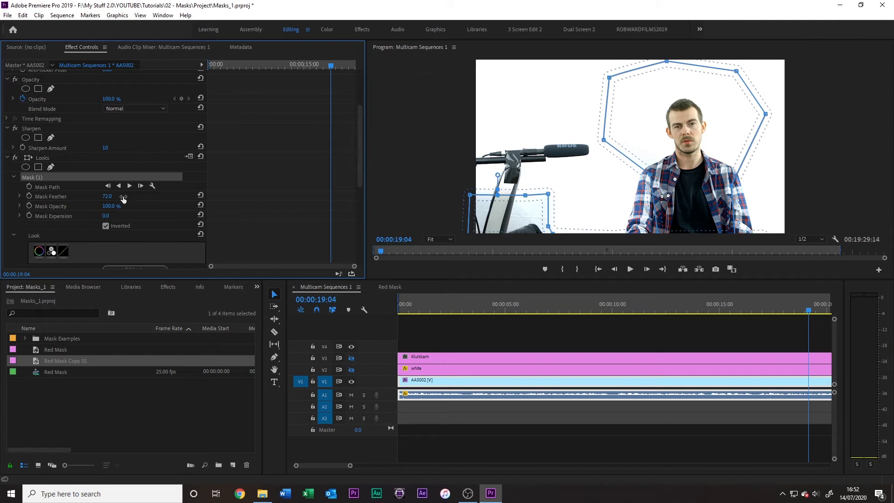
Step: Try the first Looks effect without its mask by deleting it, then restore and reselect the mask
mouse_move(108, 197)
left_mouse_down()
mouse_move(74, 196)
mouse_move(534, 197)
mouse_move(108, 197)
left_mouse_up()
key("Delete")
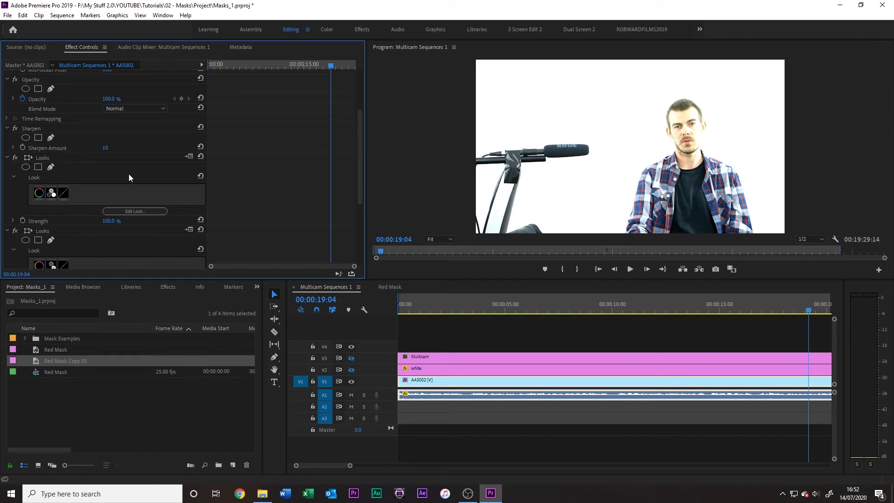
left_click(52, 167)
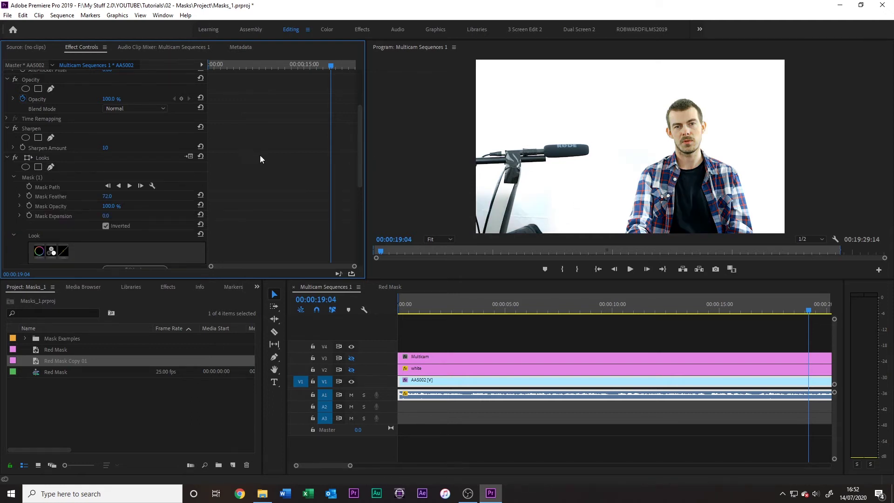
left_click(33, 176)
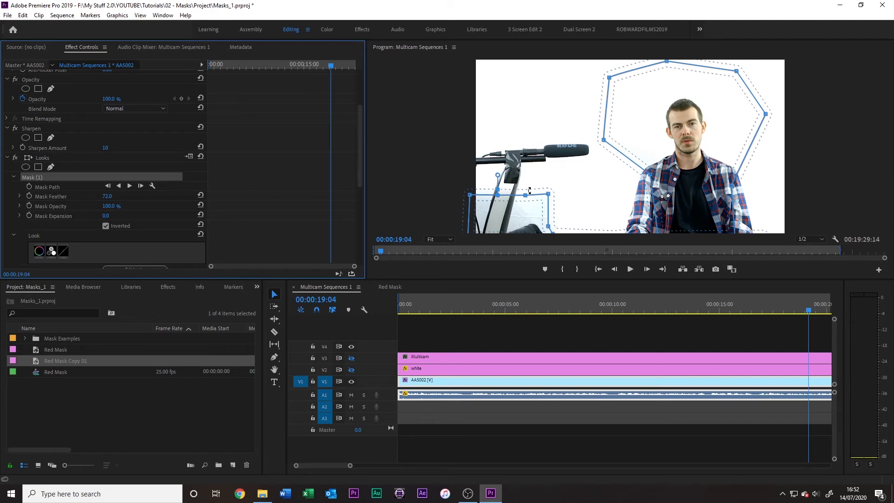
Step: Turn on the output of track V2 and show the opacity mask outline of the white clip on it
left_click(460, 368)
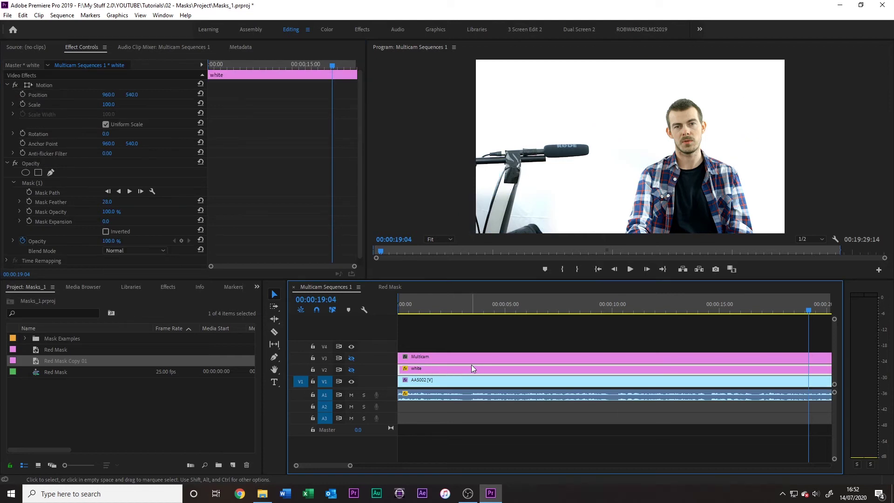
left_click(351, 371)
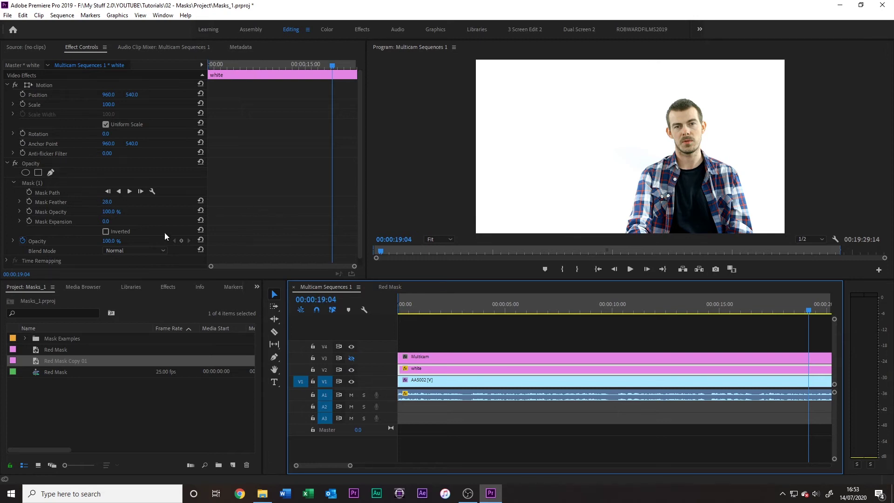
left_click(389, 287)
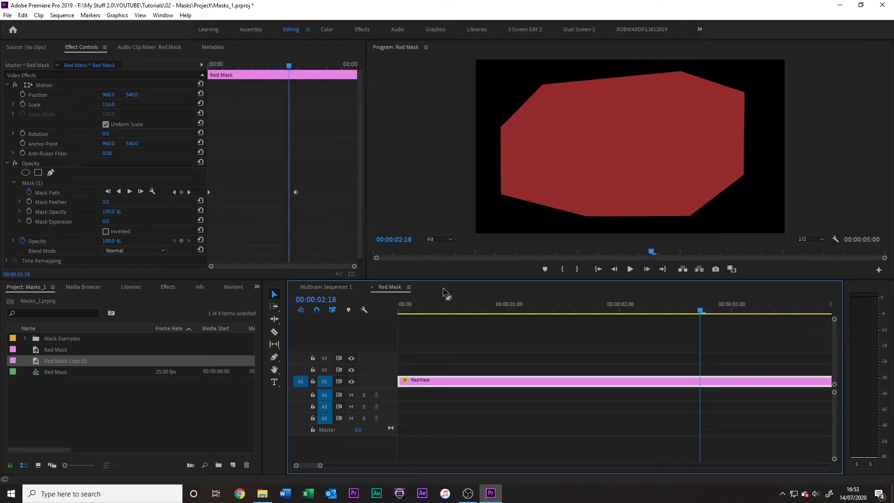
left_click(311, 286)
left_click(35, 182)
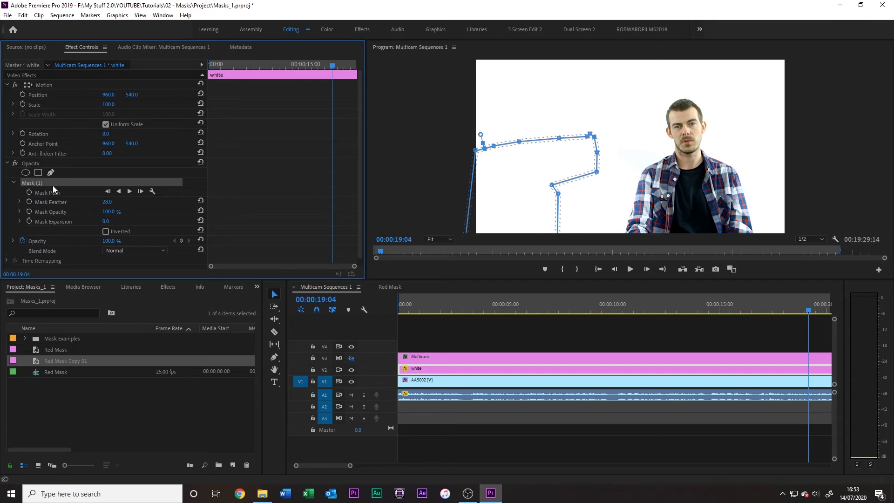
Step: Try the white clip without its opacity mask by deleting it, and undo the deletion
key("Delete")
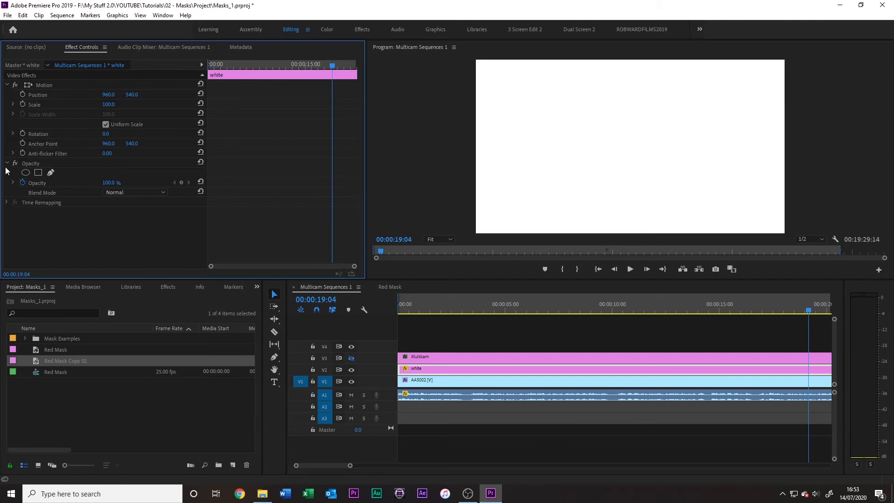
key("ctrl+z")
left_click(36, 183)
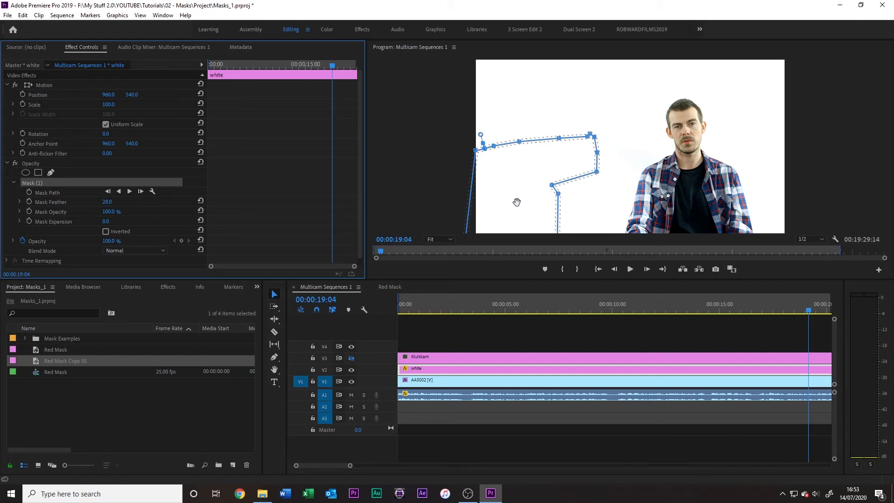
left_click(481, 331)
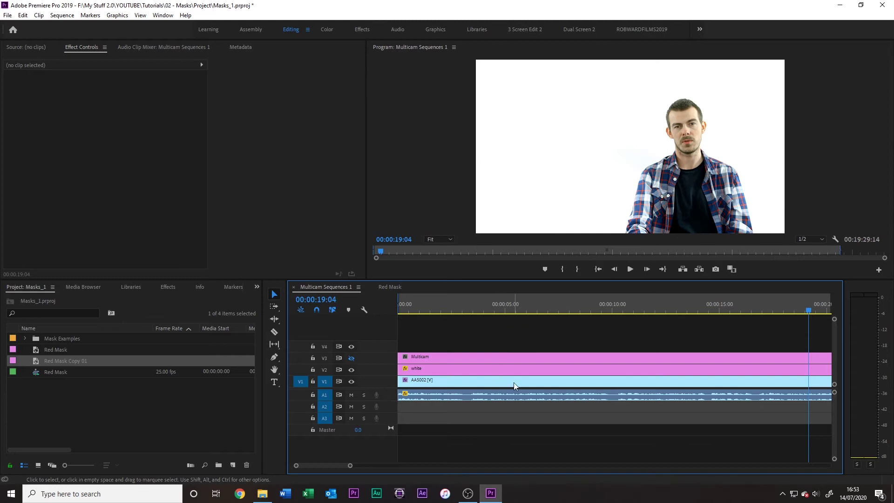
Step: Delete the mask of the first Looks effect on the AAS002 clip and turn off the output of track V2
left_click(463, 382)
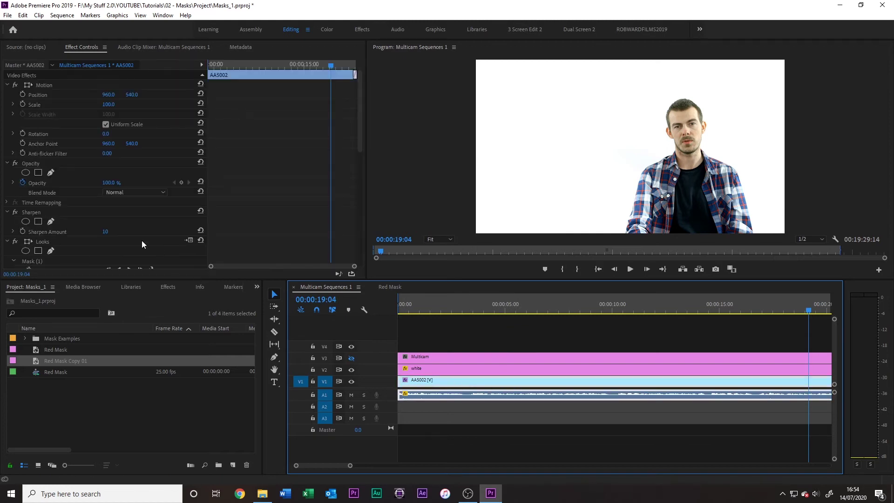
scroll(268, 227, "down", 3)
left_click(41, 187)
left_click(38, 206)
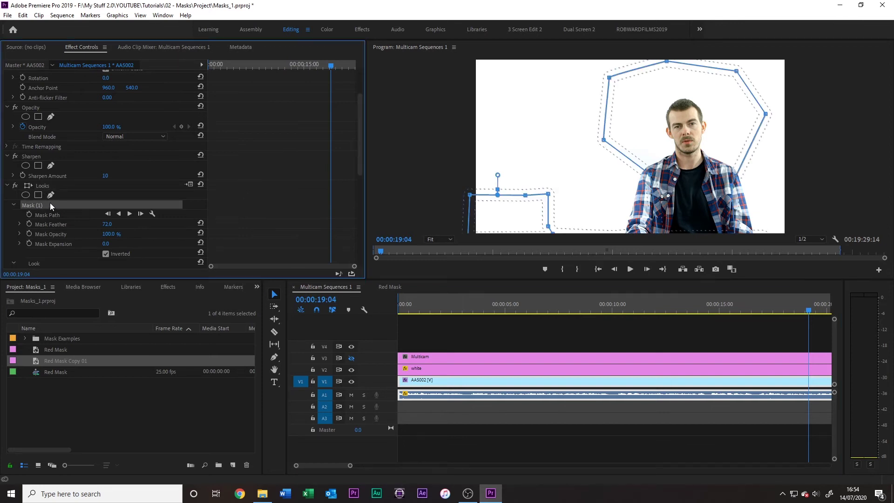
key("Delete")
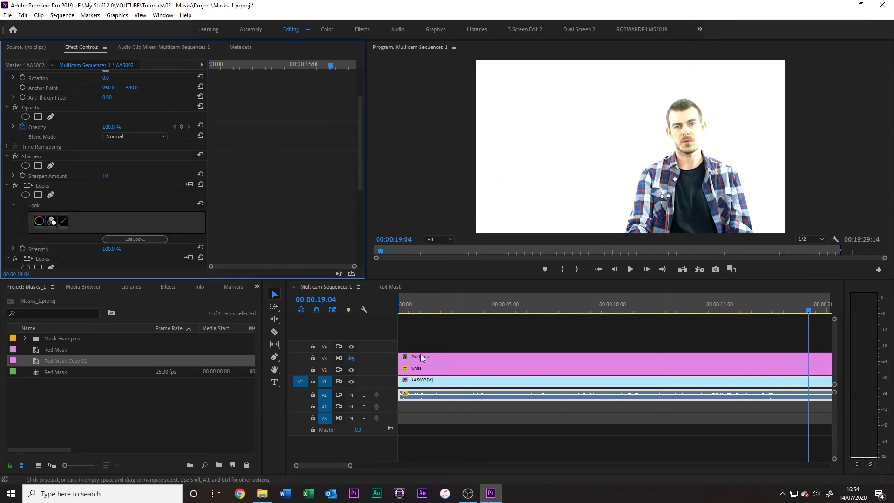
left_click(352, 369)
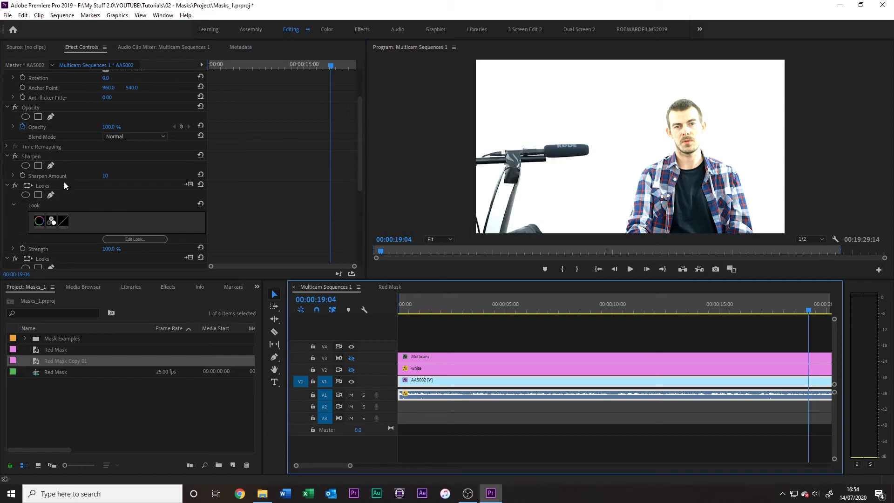
left_click(164, 287)
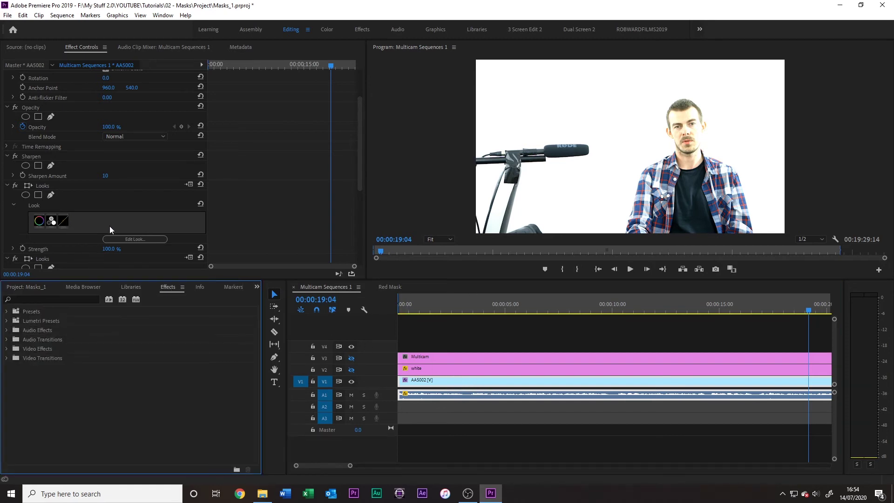
Step: Draw a closed freehand mask on the first Looks effect, covering the background and microphone but going around the seated man
left_click(51, 195)
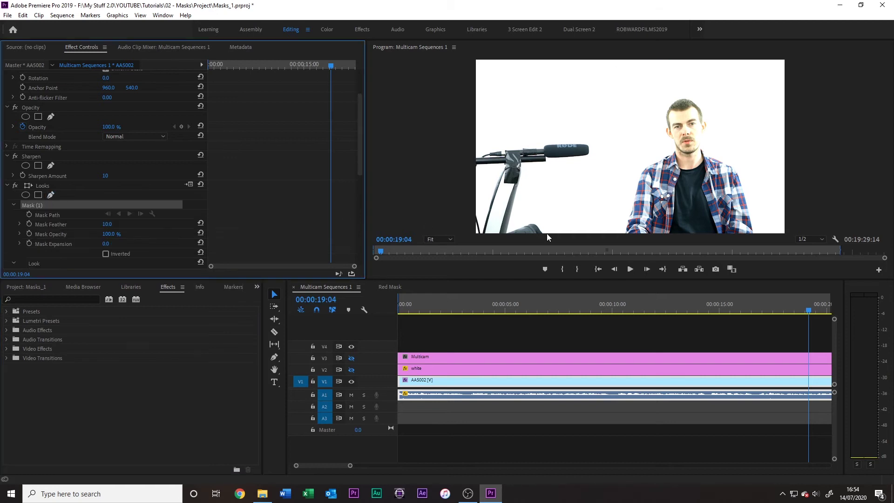
left_click(611, 229)
left_click(614, 228)
left_click(624, 211)
left_click(632, 173)
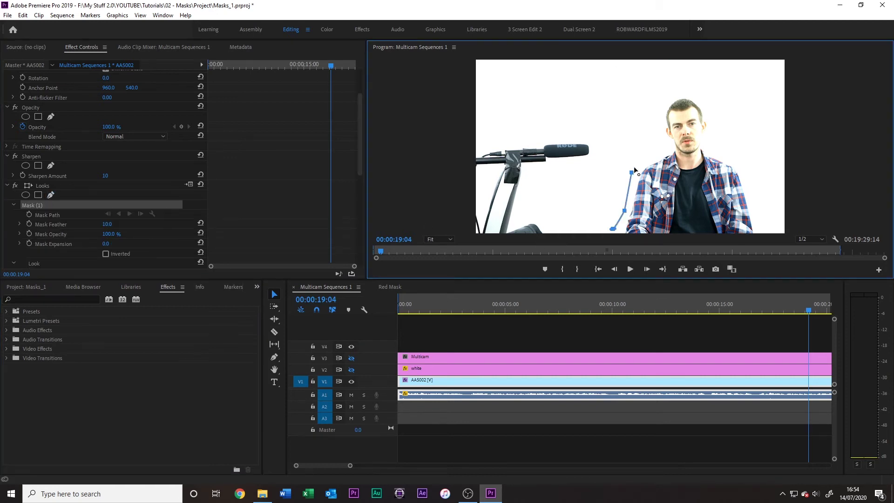
left_click(661, 93)
left_click(702, 96)
left_click(732, 133)
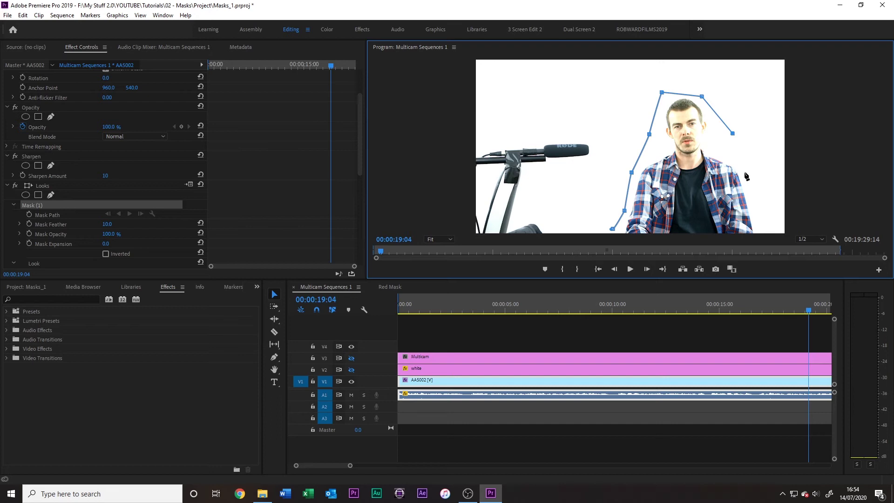
left_click(749, 205)
left_click(755, 225)
left_click(773, 228)
left_click(778, 64)
left_click(482, 64)
left_click(478, 224)
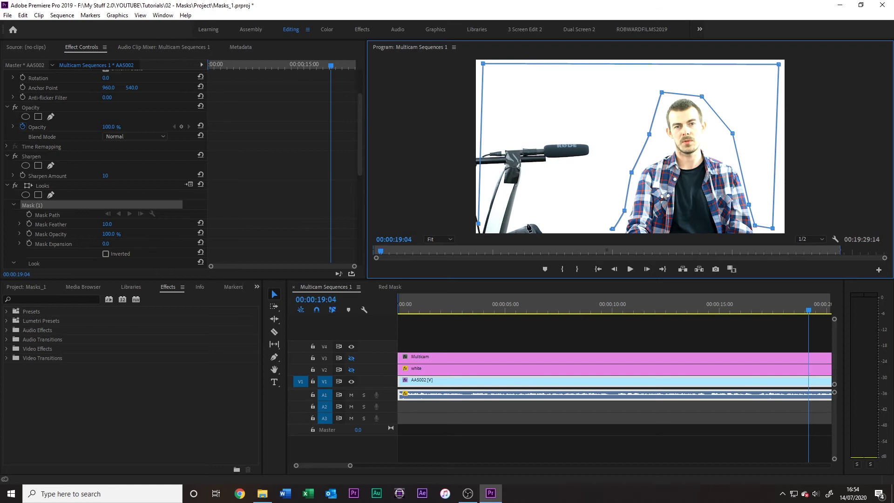
left_click(613, 229)
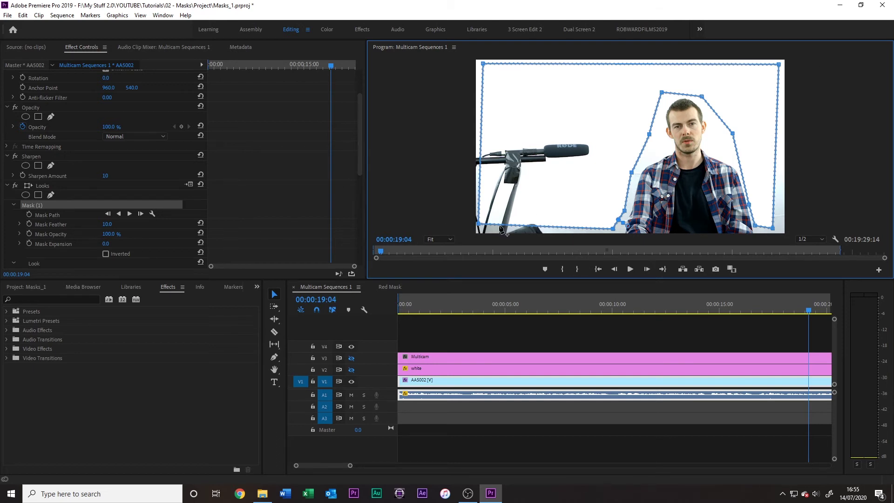
Step: Move the outer corner points of the Looks mask just beyond the edges of the frame
left_click_drag(479, 226, 473, 240)
left_click_drag(613, 230, 623, 238)
left_click_drag(756, 226, 790, 240)
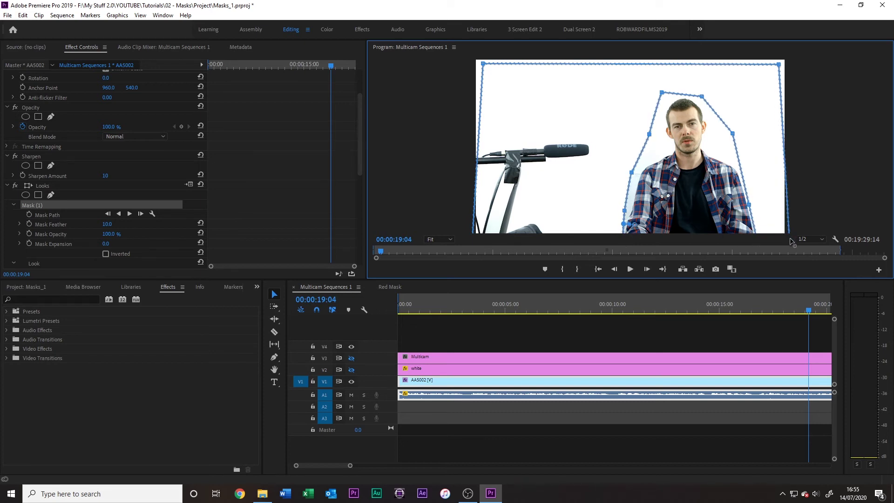
left_click_drag(782, 69, 792, 56)
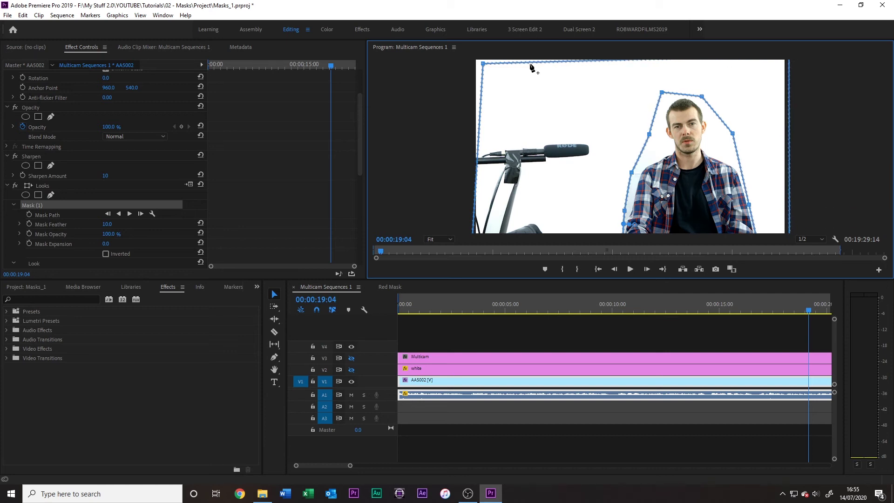
left_click_drag(479, 61, 474, 55)
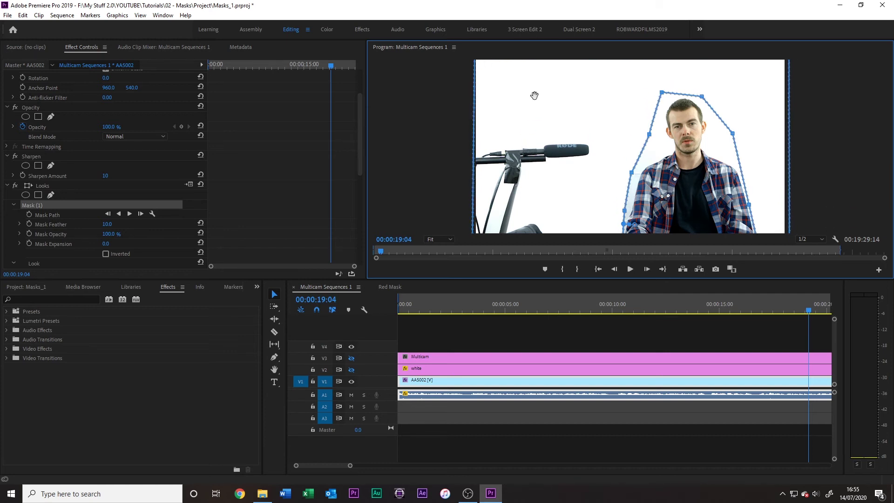
Step: Set the Looks mask feather to 163 and pull the mask points beside the man's arms and shoulder inward
left_click_drag(632, 171, 640, 173)
left_click_drag(626, 209, 630, 211)
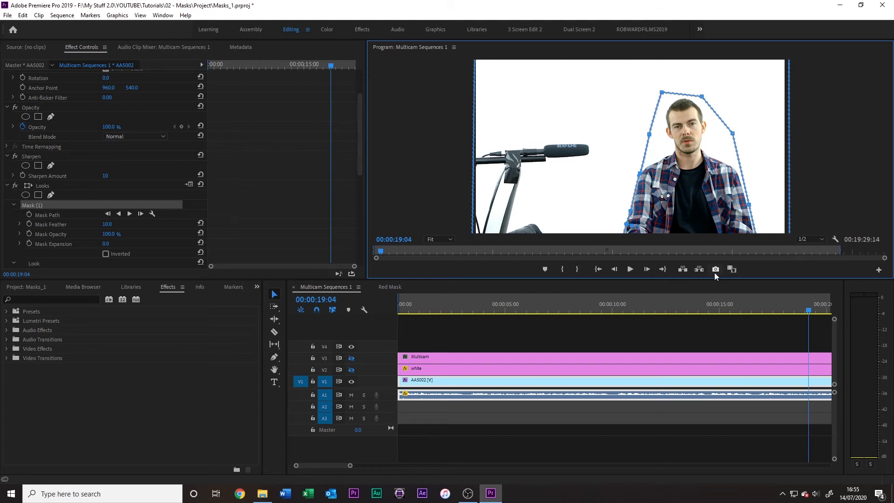
left_click_drag(107, 225, 179, 225)
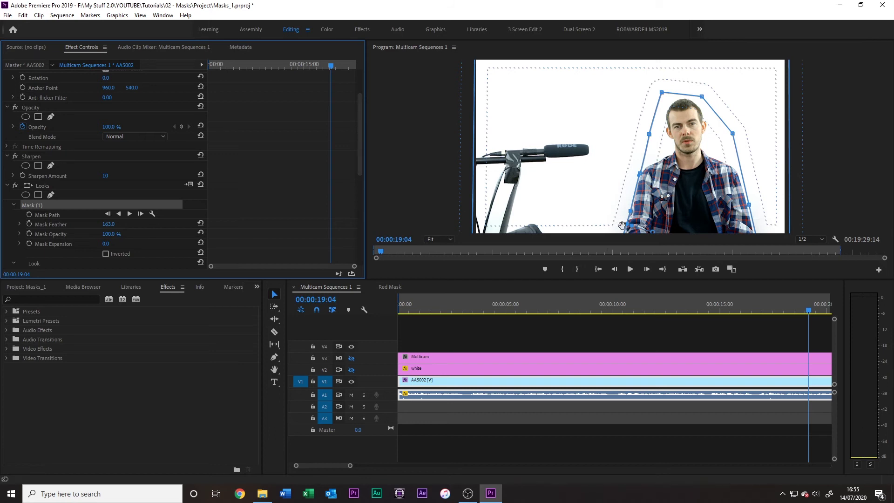
left_click_drag(631, 212, 650, 229)
left_click_drag(639, 175, 654, 172)
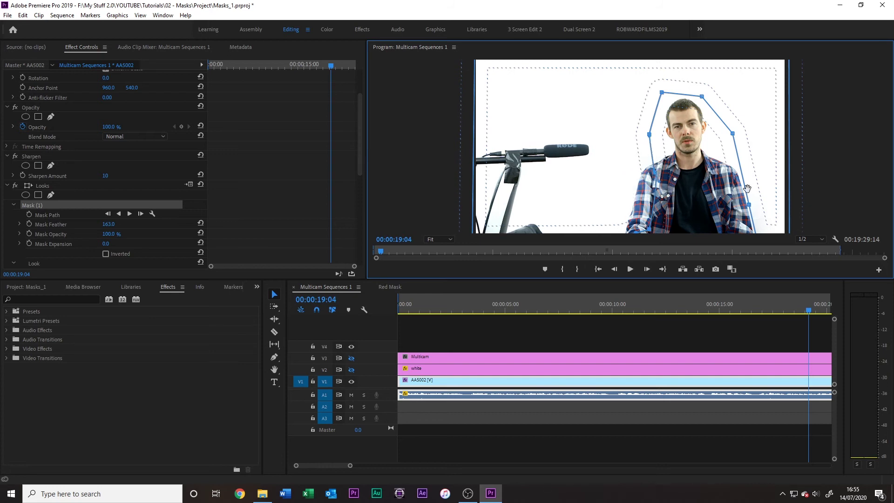
left_click_drag(749, 205, 731, 207)
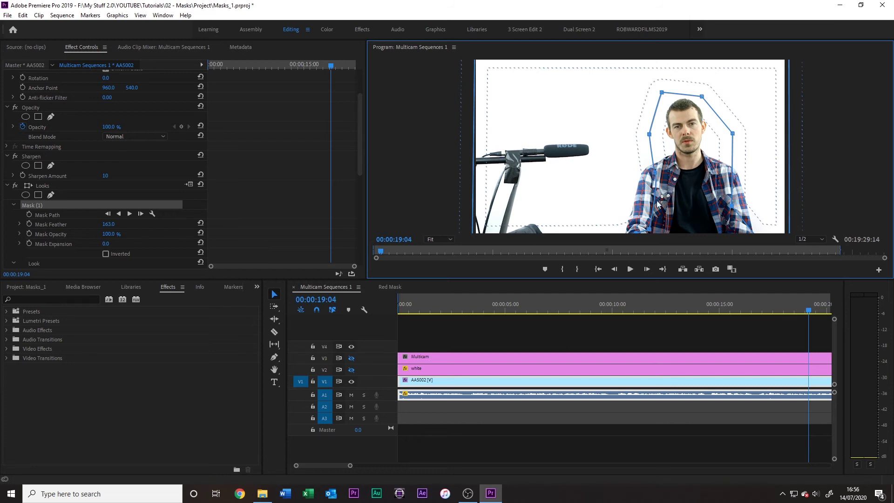
left_click(603, 333)
Step: Turn on the output of track V2 and delete the opacity mask of the white clip
left_click(599, 369)
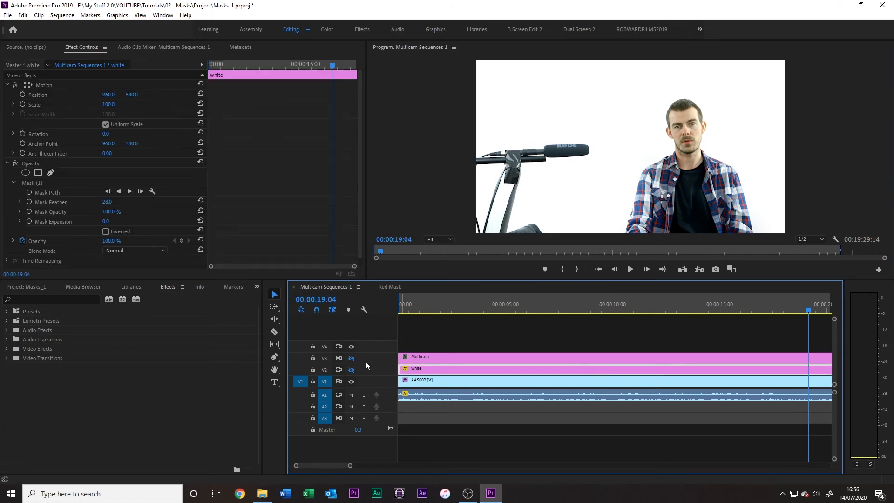
left_click(353, 370)
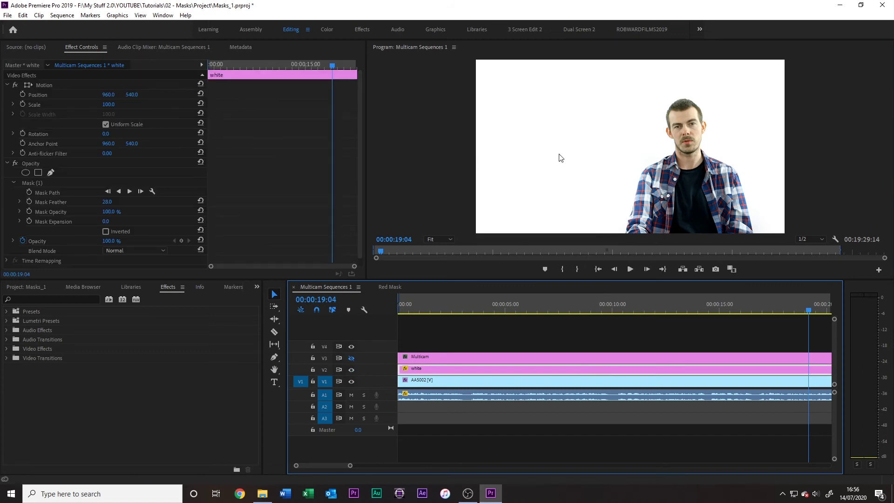
left_click(39, 184)
key("Delete")
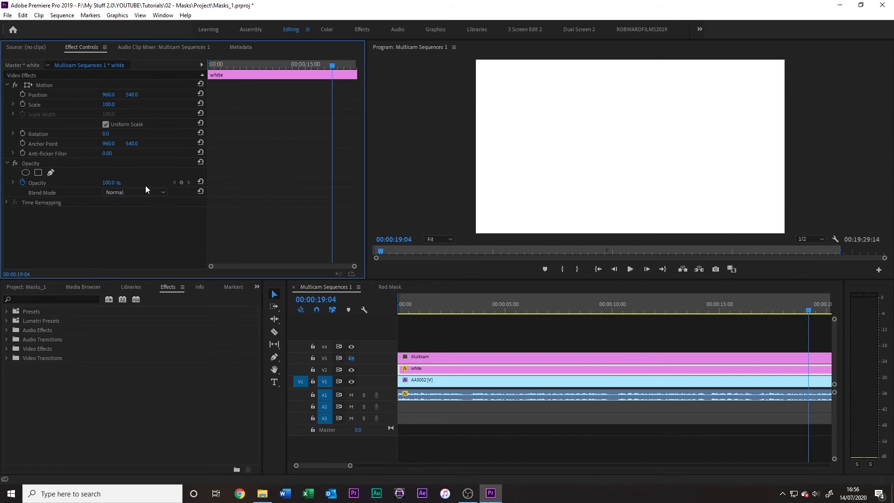
Step: Remove the white clip's opacity keyframes and lower its opacity to 60% so the microphone shows through
left_click(24, 183)
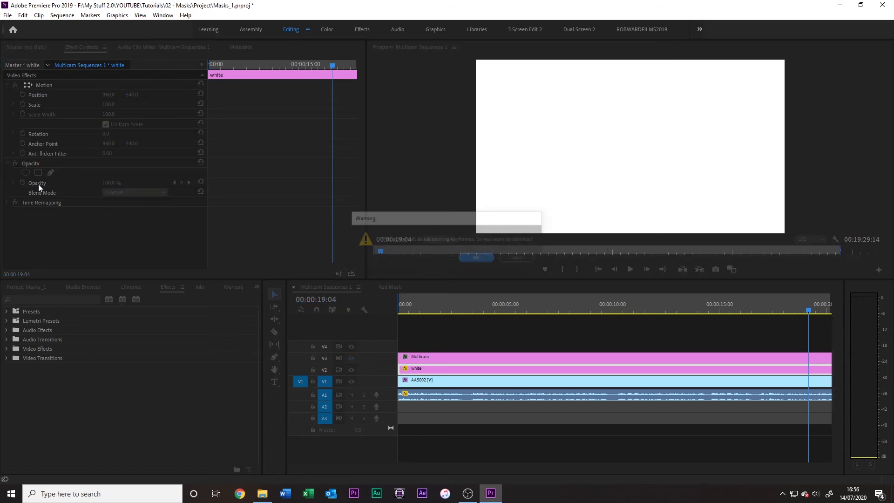
left_click(479, 259)
left_click_drag(114, 183, 95, 183)
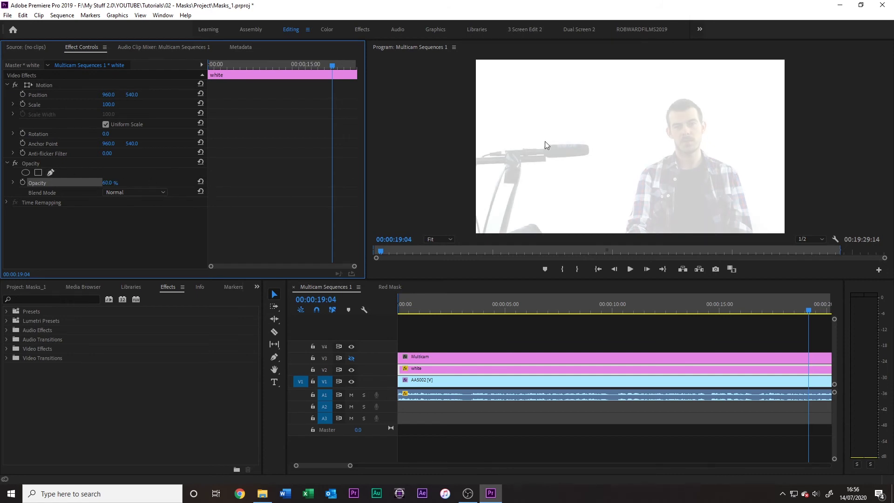
Step: Draw a closed freehand opacity mask on the white clip around the microphone and its stand
left_click(52, 172)
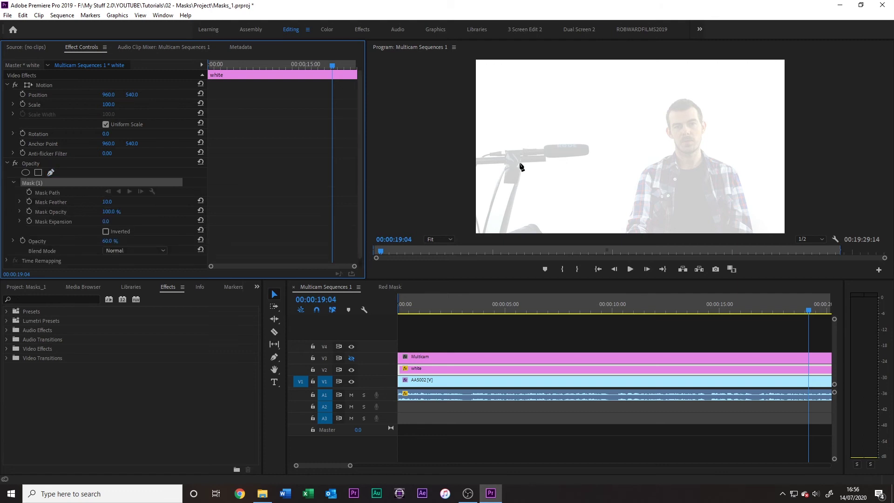
left_click(476, 143)
left_click(531, 136)
left_click(581, 136)
left_click(595, 148)
left_click(594, 172)
left_click(549, 197)
left_click(555, 224)
left_click(479, 228)
left_click(477, 143)
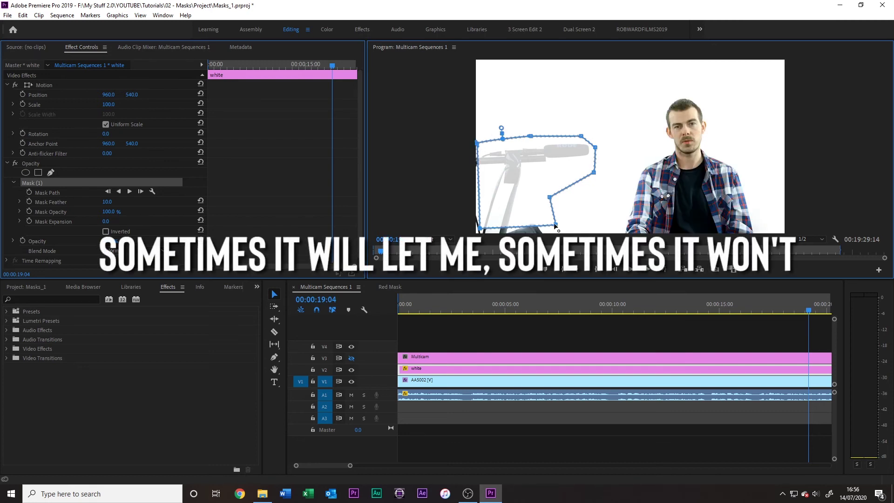
Step: Extend the microphone mask's outer corners beyond the frame edges and set the white clip's opacity to 100%
left_click_drag(555, 225, 557, 239)
left_click_drag(480, 228, 473, 239)
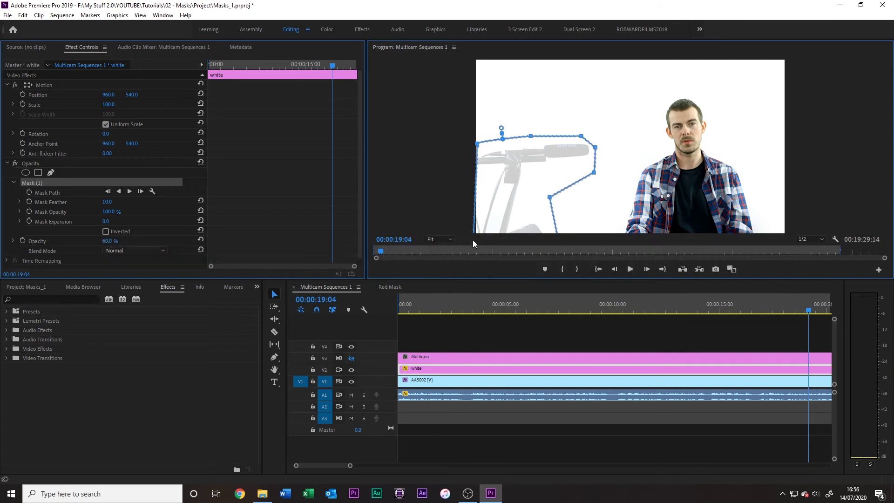
left_click_drag(478, 144, 467, 134)
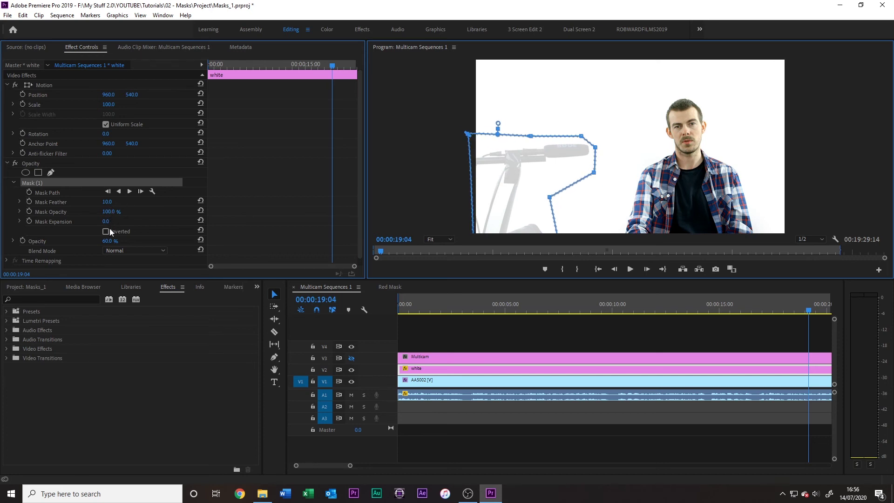
left_click_drag(110, 243, 128, 242)
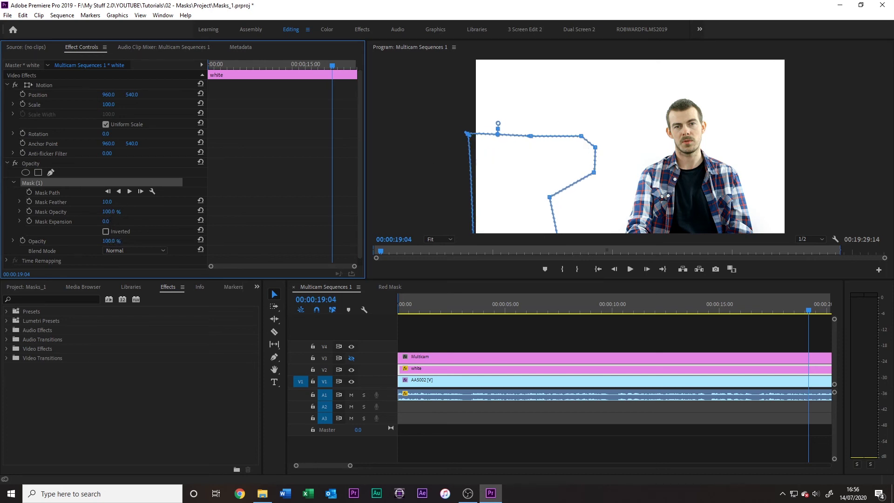
left_click(535, 325)
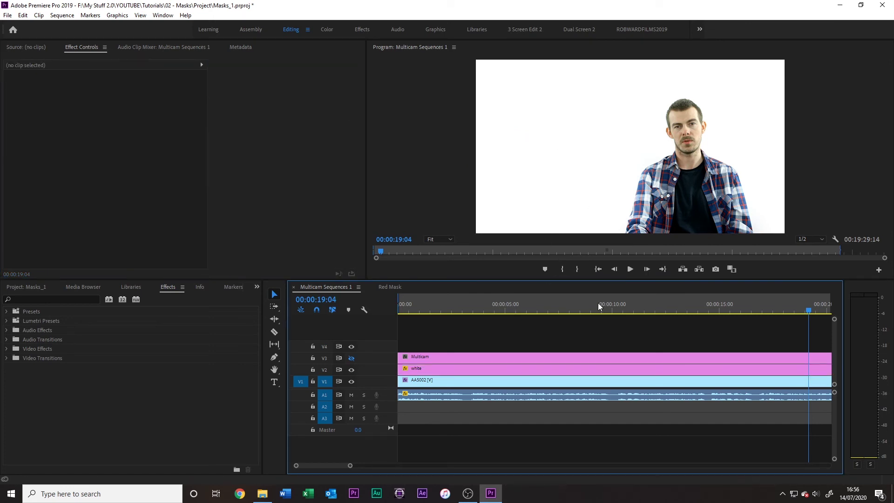
Step: Try a feather of 177 on the white clip's opacity mask, then reduce it to 78
left_click(598, 367)
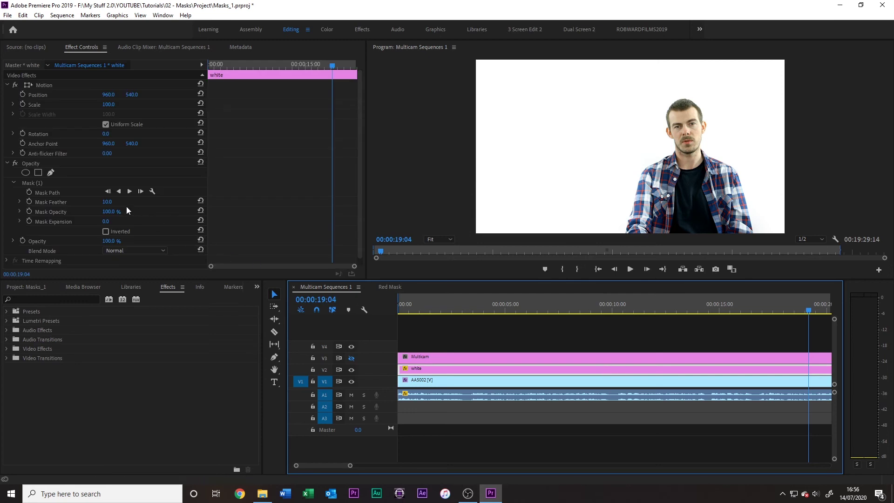
left_click_drag(112, 201, 189, 202)
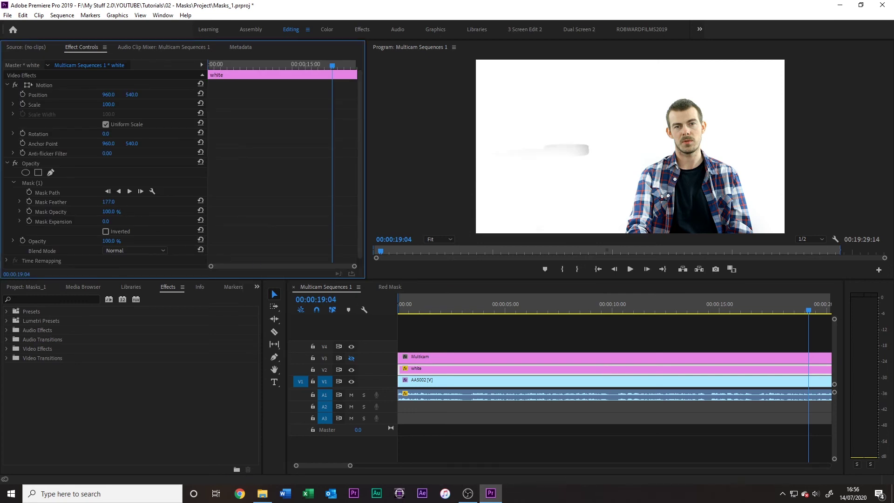
left_click(34, 180)
mouse_move(109, 202)
left_mouse_down()
mouse_move(130, 202)
mouse_move(46, 202)
mouse_move(63, 202)
left_mouse_up()
left_click(497, 328)
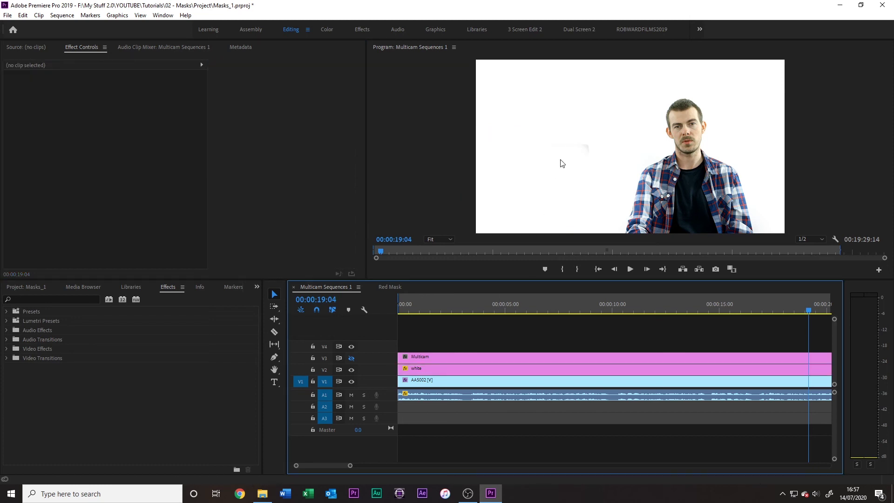
left_click(586, 364)
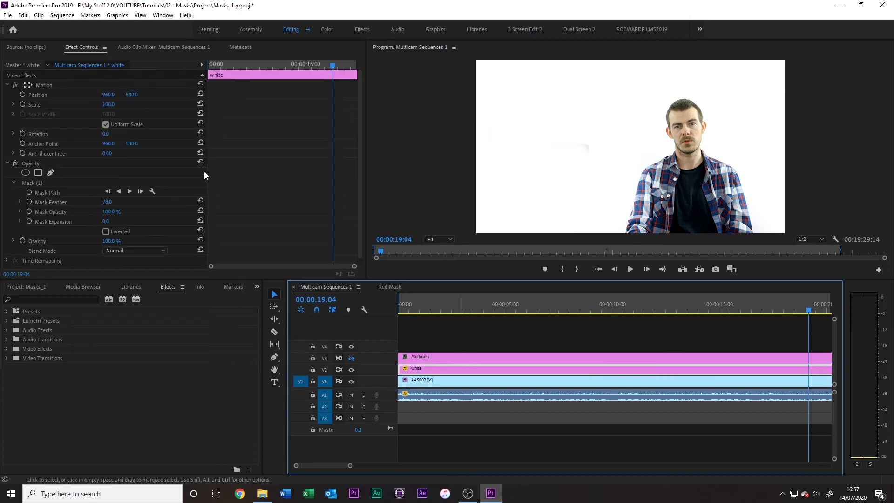
Step: Reshape the white clip's opacity mask by moving its upper points outward to cover the remaining trace of the microphone, and deselect the mask
left_click(39, 182)
left_click_drag(596, 147, 576, 125)
left_click_drag(532, 138, 531, 126)
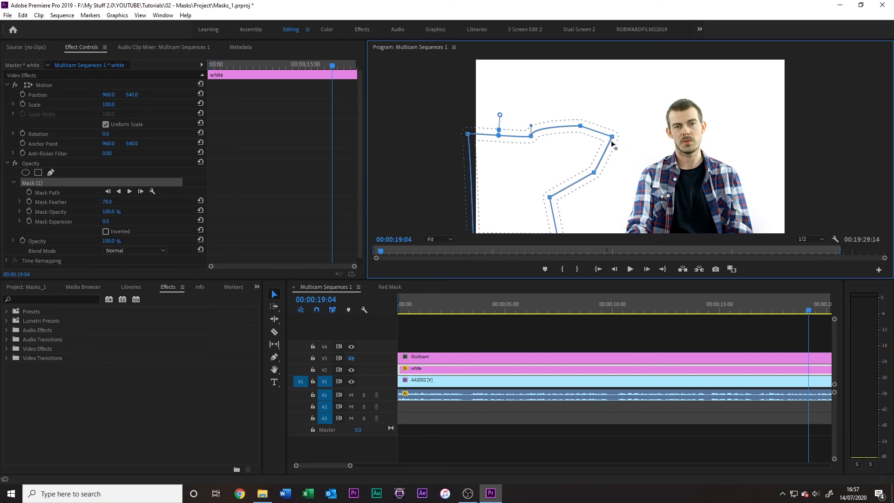
mouse_move(612, 135)
left_mouse_down()
mouse_move(585, 140)
mouse_move(621, 127)
left_mouse_up()
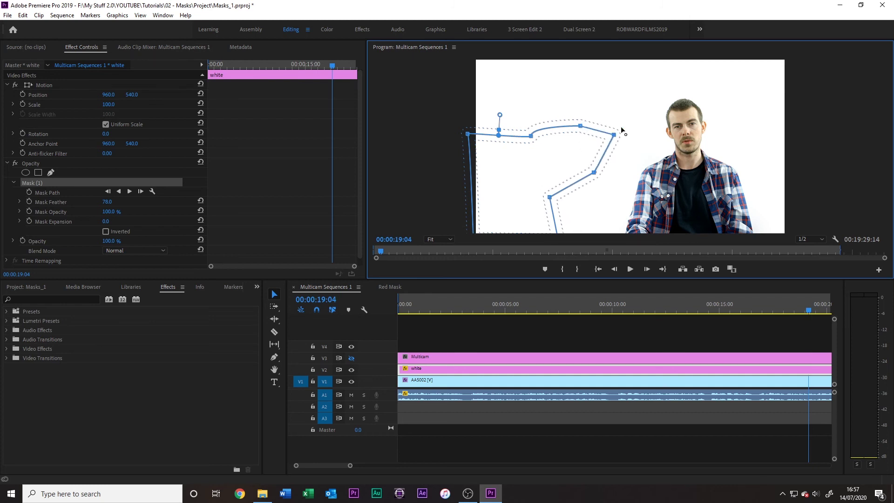
left_click(694, 332)
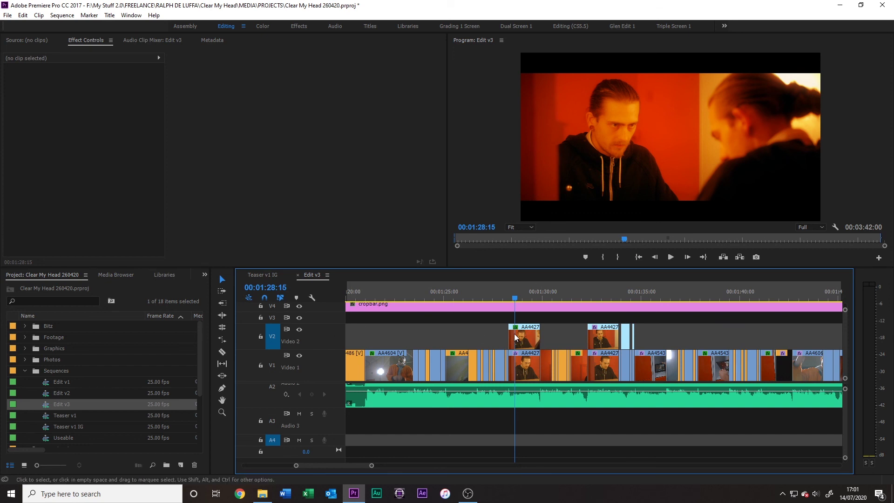
Step: Compare the shot with track V2 hidden and shown, and display the opacity mask outline of the first AA4427 clip on V2
left_click(299, 329)
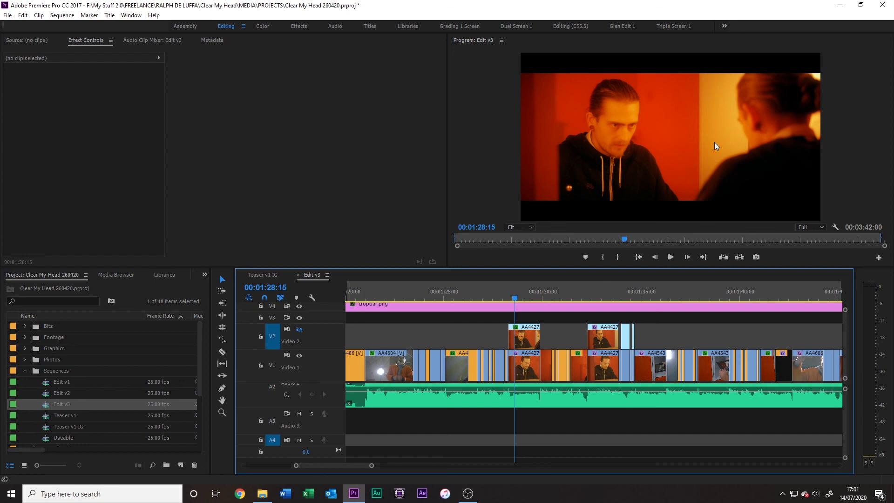
left_click(529, 337)
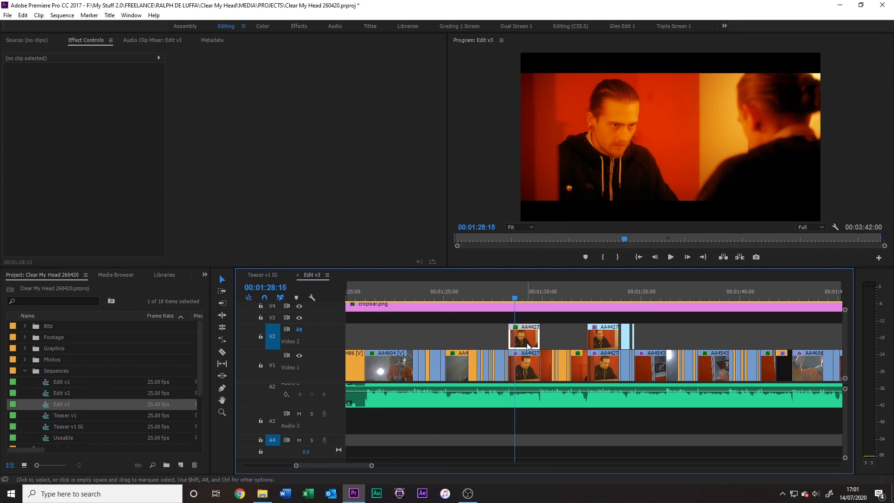
left_click(299, 329)
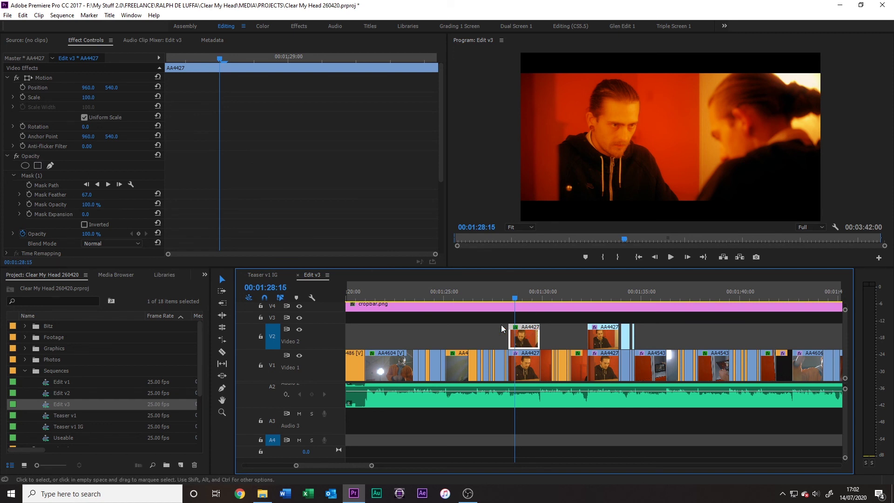
left_click(43, 176)
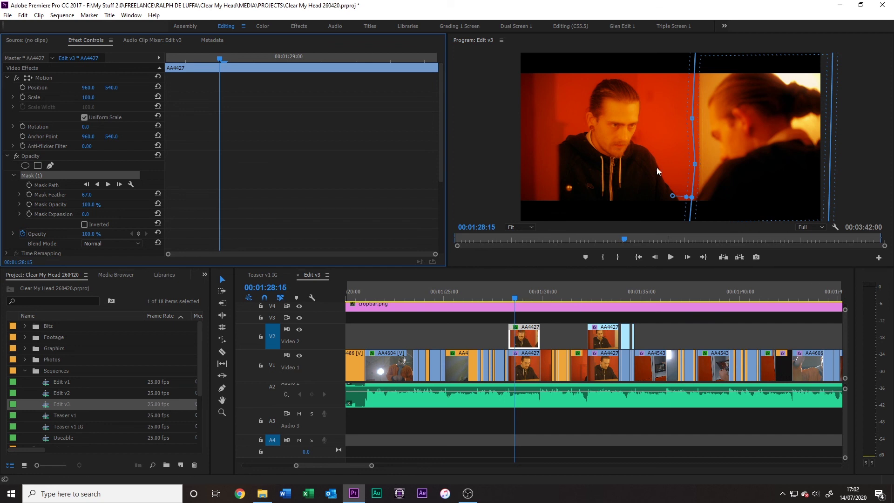
Step: Play the masked AA4427 shot from 00:01:28:12 and return the playhead to 00:01:28:15
left_click(517, 362)
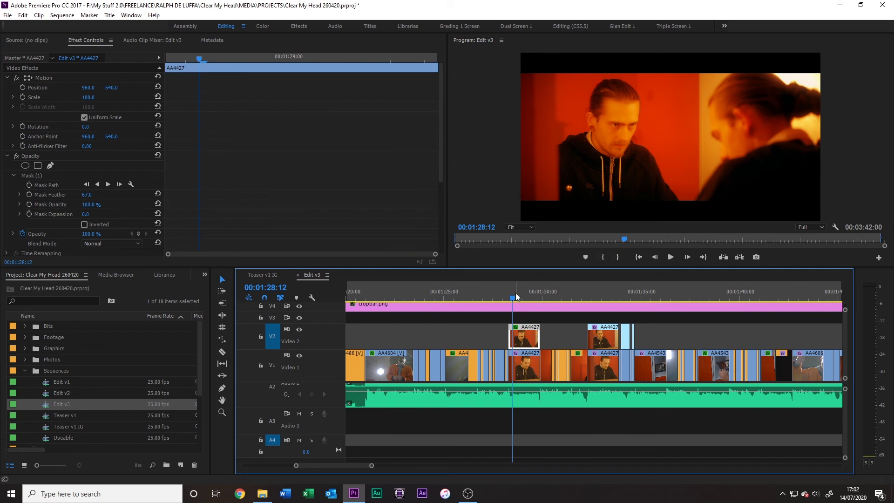
key("space")
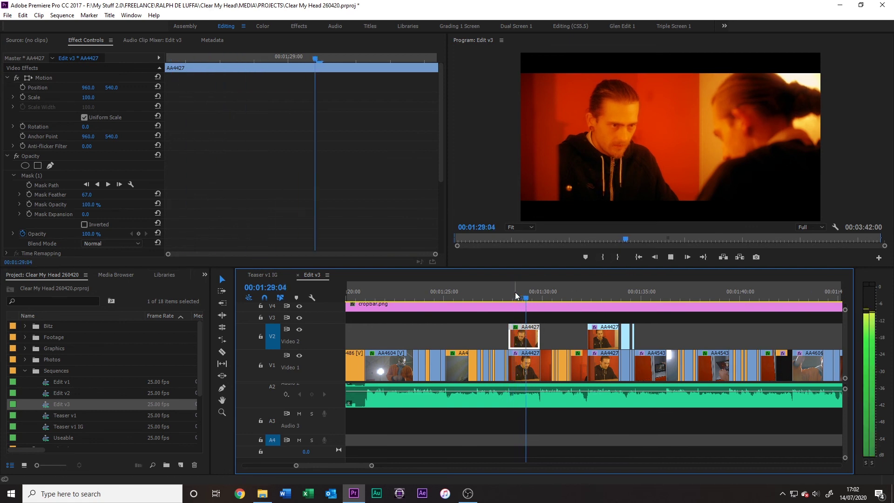
left_click(515, 292)
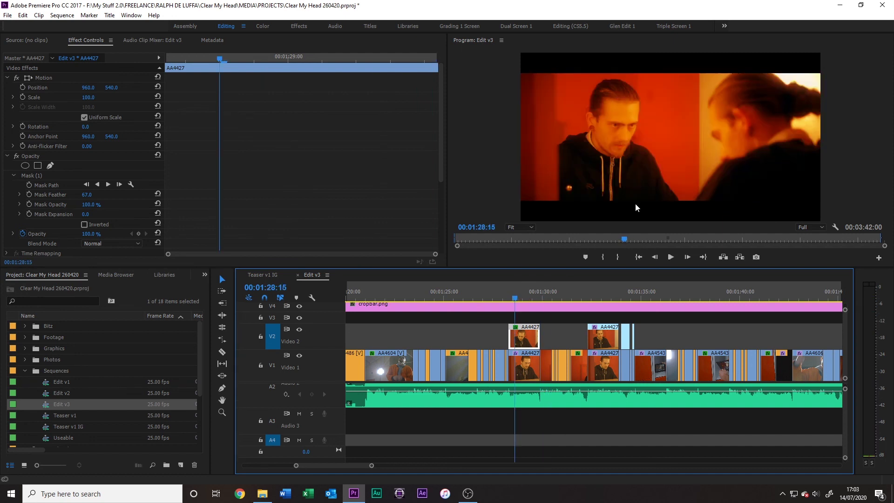